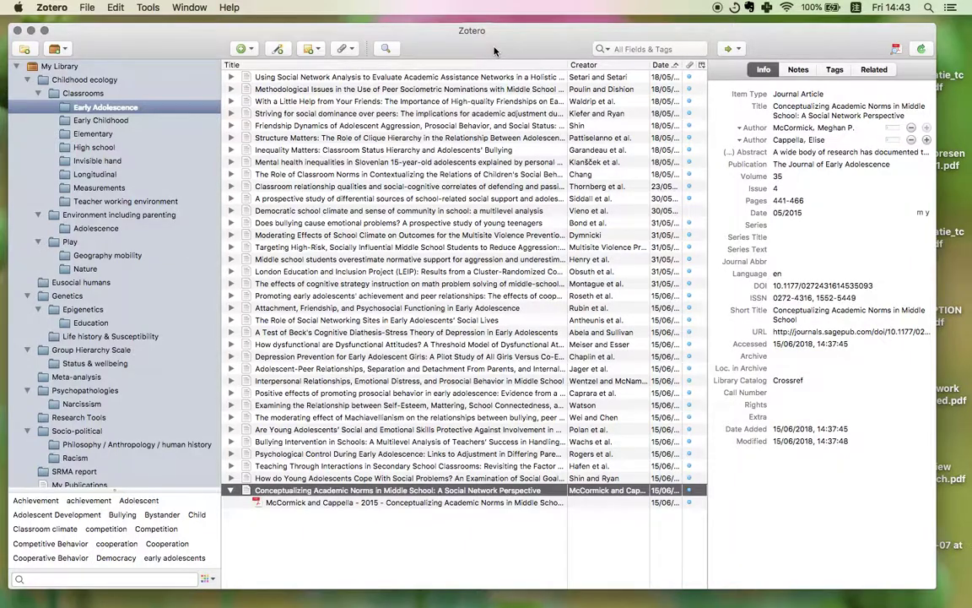
Open Mission Control to reach the Google Chrome & Microsoft Word desktop space.
key("ctrl+Up")
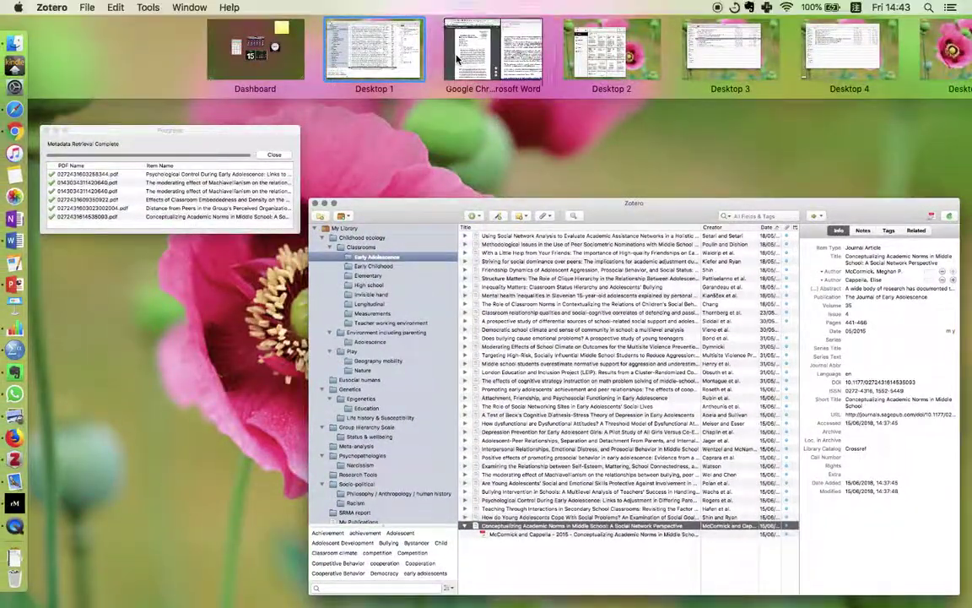
Switch to the Chrome & Word space and reload the bullying article's PDF page.
left_click(456, 57)
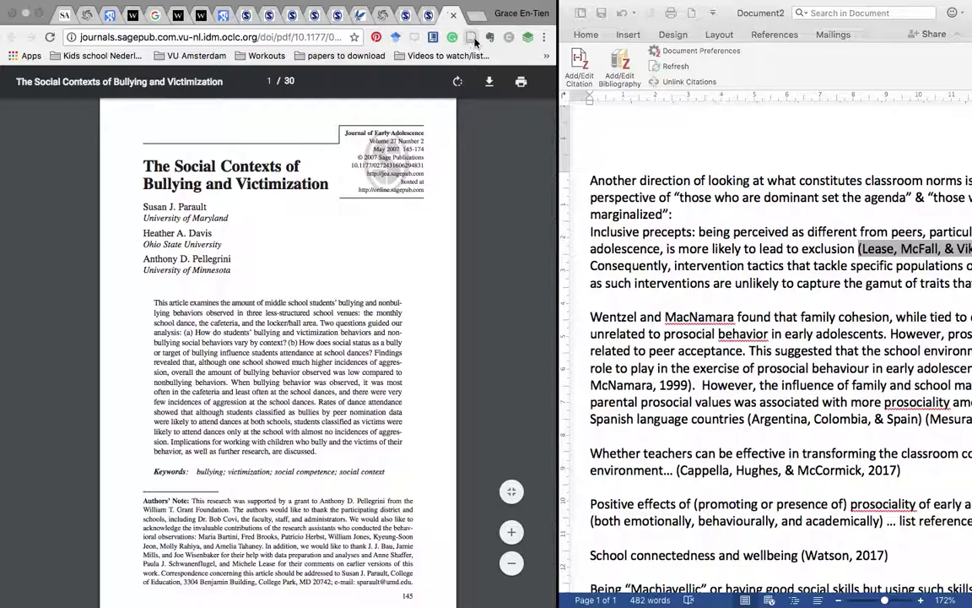
left_click(296, 37)
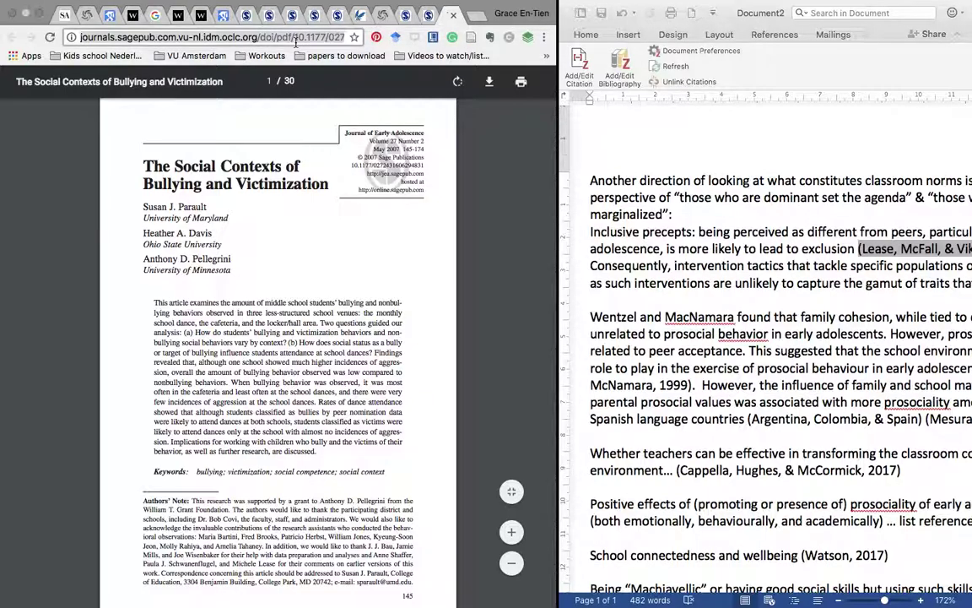
key("Return")
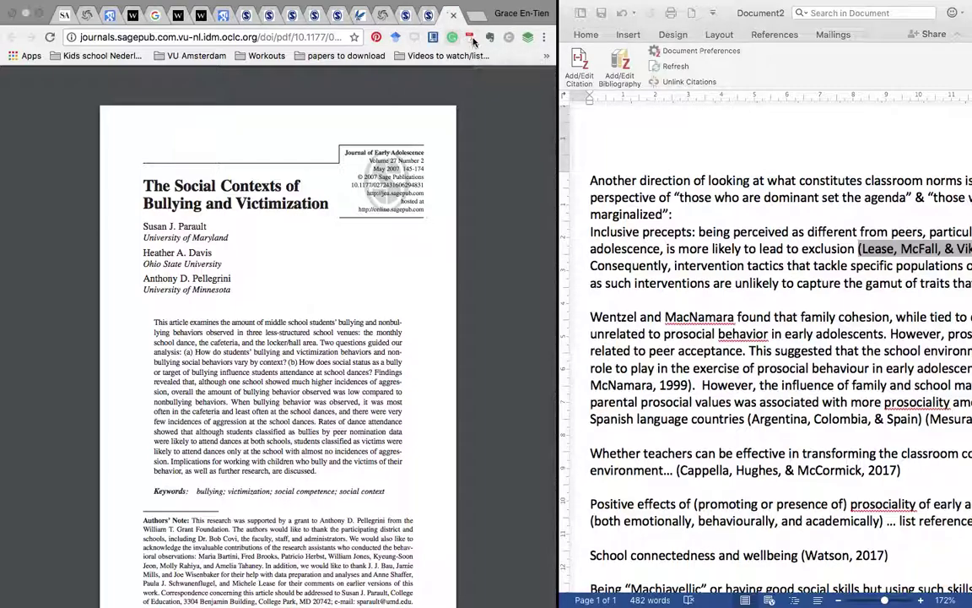
left_click(473, 40)
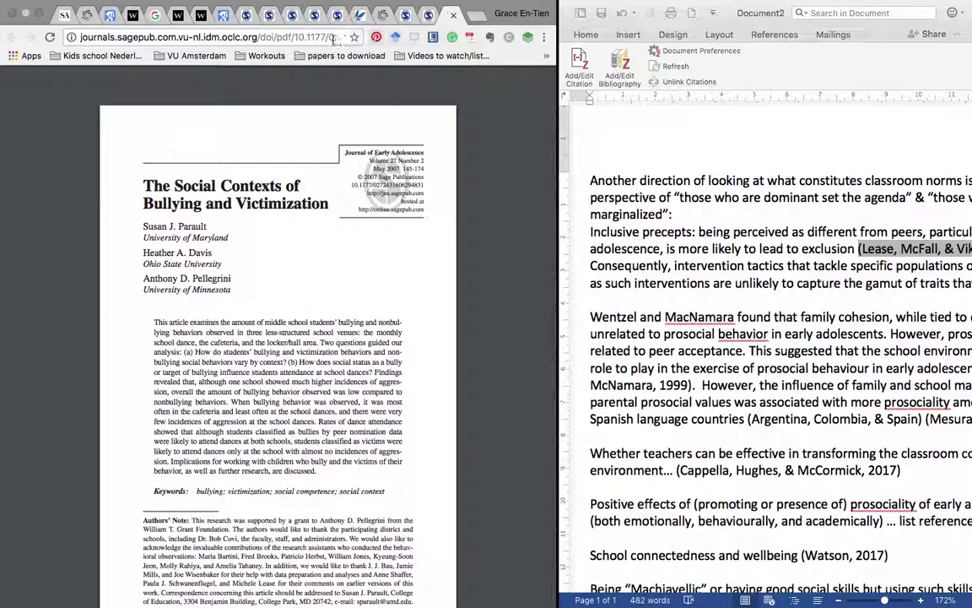
Reload the PDF again and save it to Zotero's Early Adolescence collection via the connector.
left_click(297, 33)
key("Return")
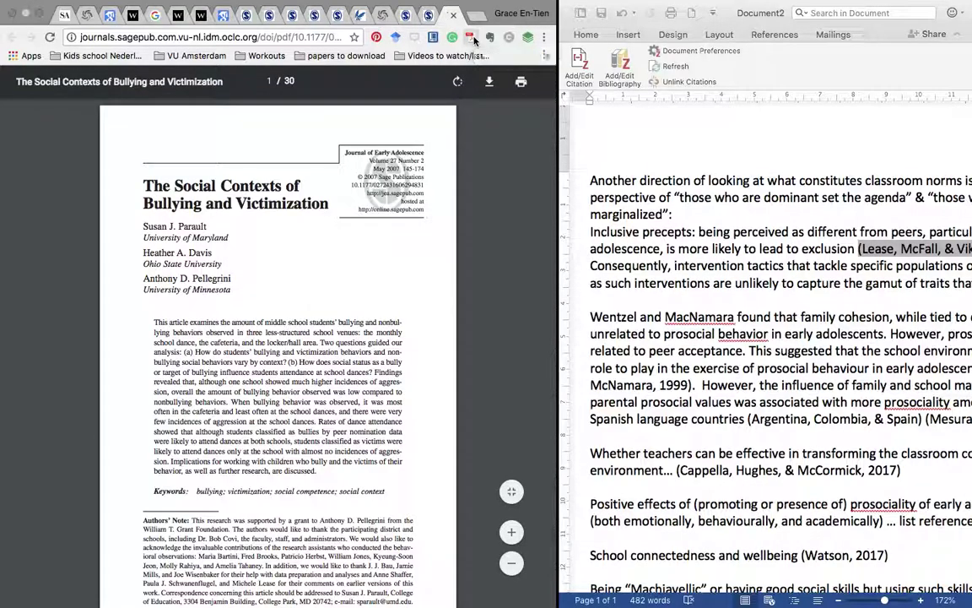
left_click(474, 39)
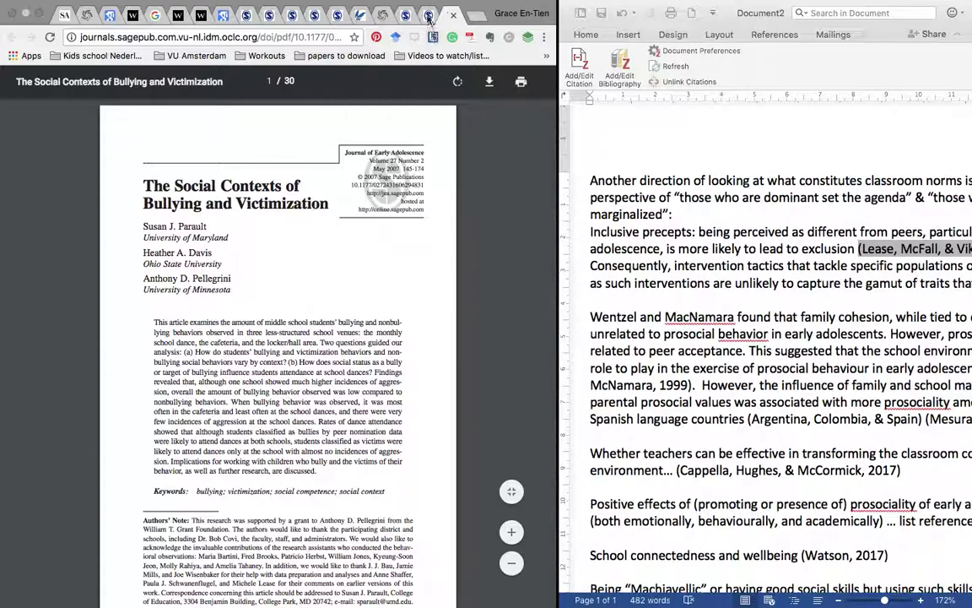
left_click(385, 14)
left_click(434, 15)
Switch to Zotero and inspect the saved Social Contexts article and its 30-page PDF attachment.
key("ctrl+Up")
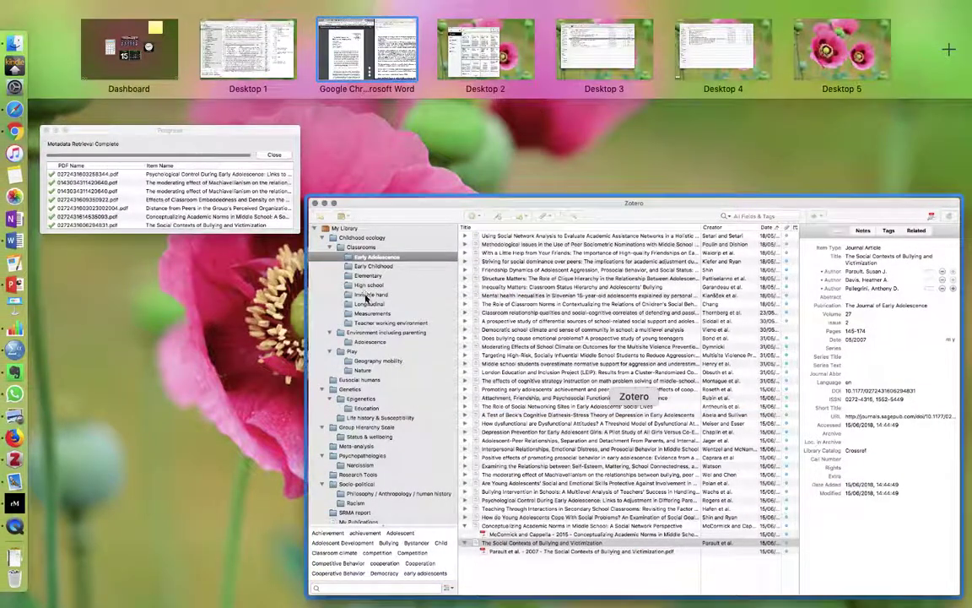
left_click(330, 270)
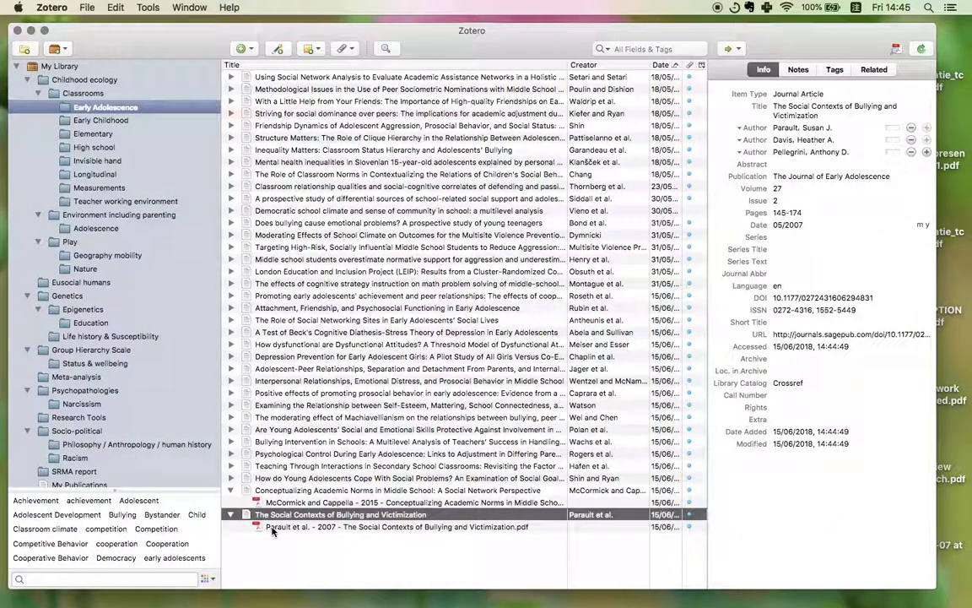
left_click(266, 527)
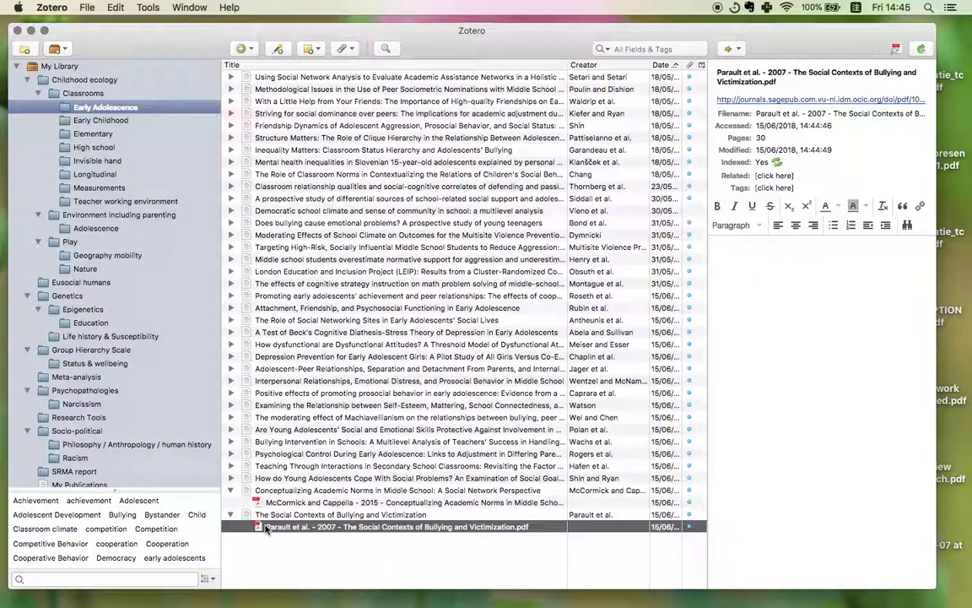
left_click(266, 515)
key("ctrl+Up")
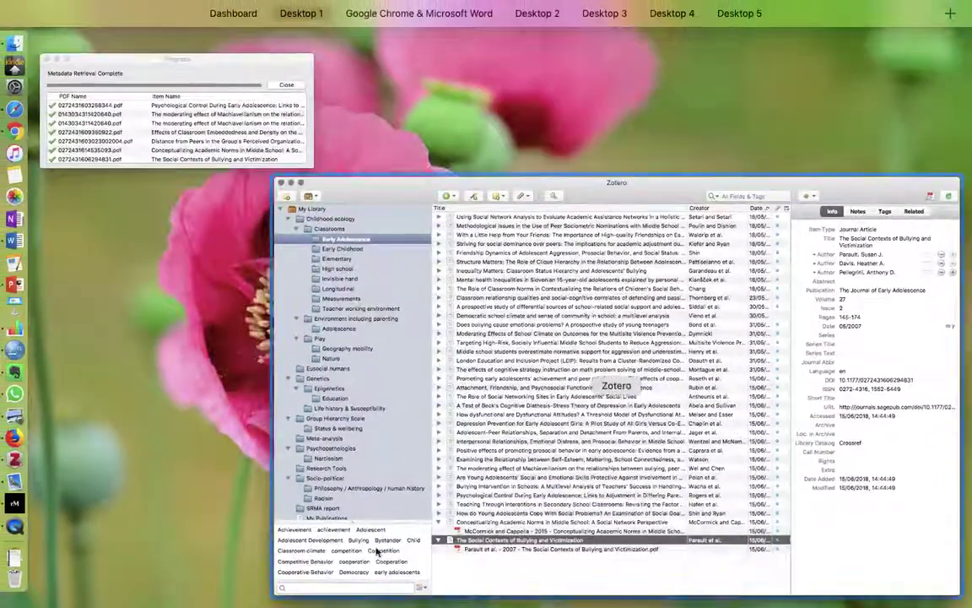
left_click(527, 575)
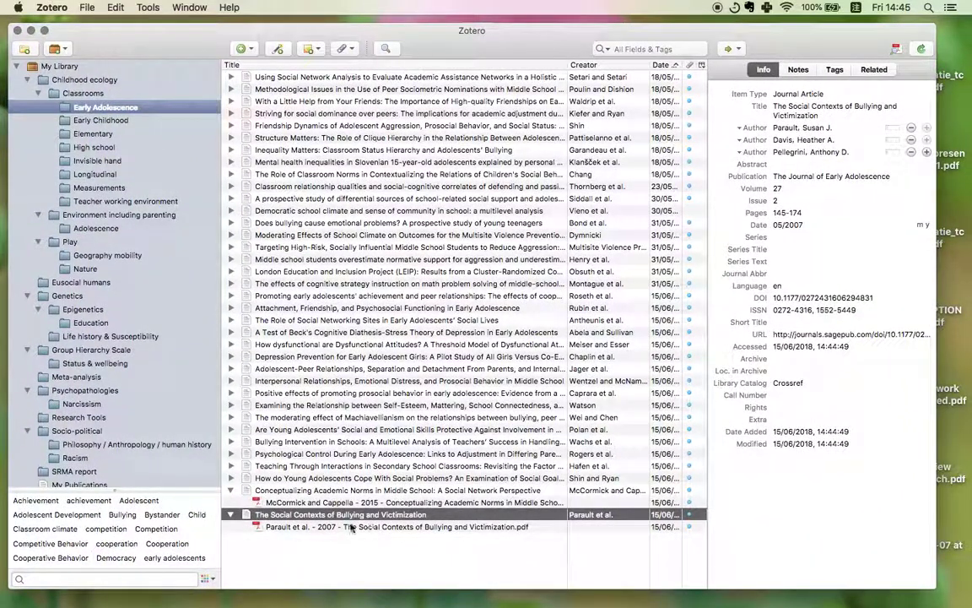
left_click(346, 527)
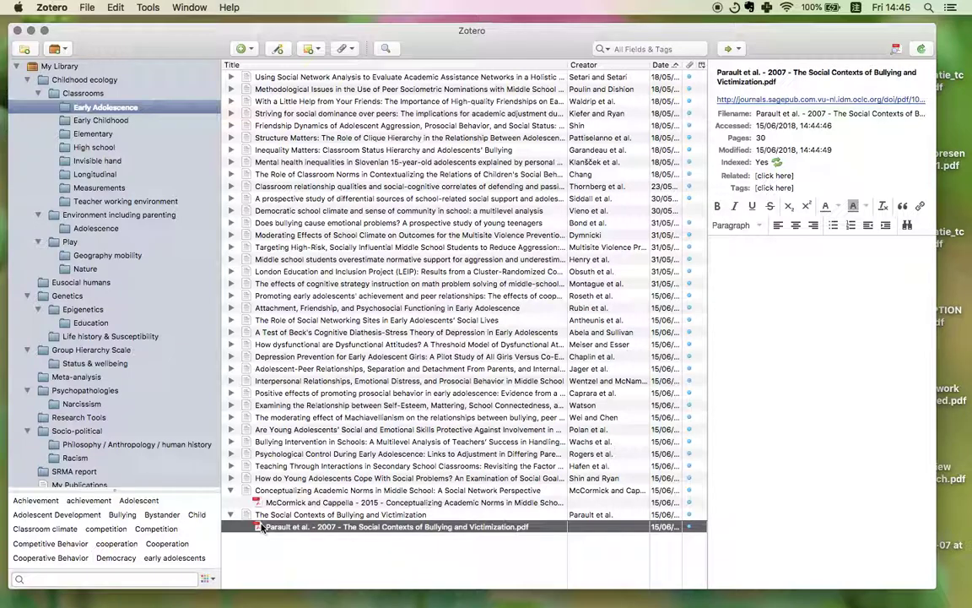
left_click(323, 50)
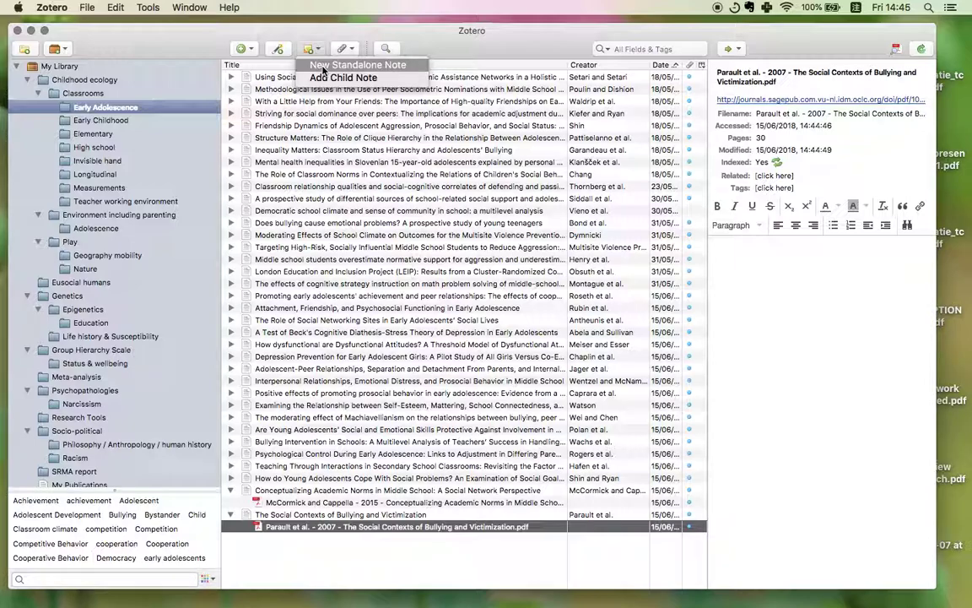
Select the Social Contexts article and add an empty child note with Add Child Note.
left_click(324, 65)
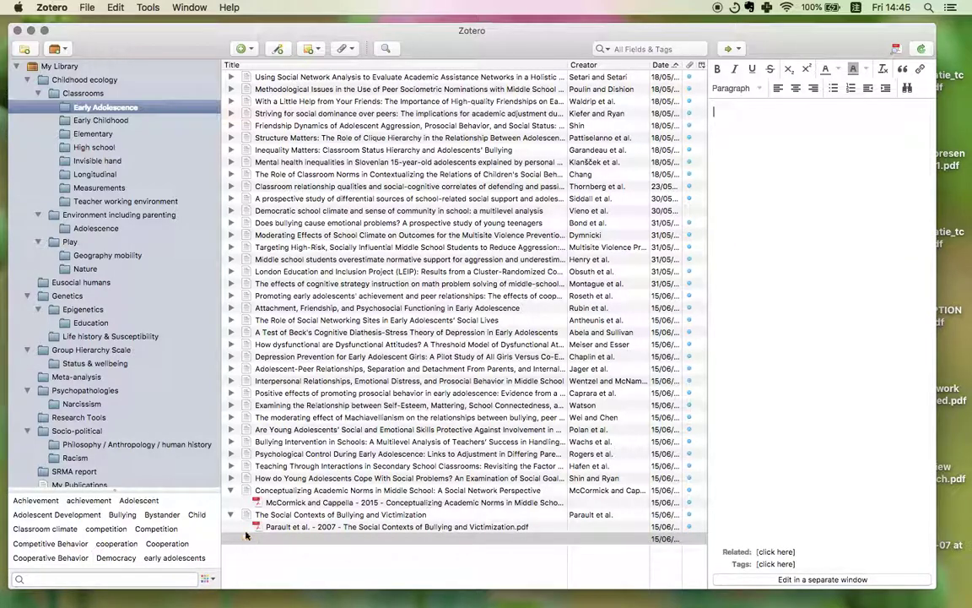
left_click(312, 49)
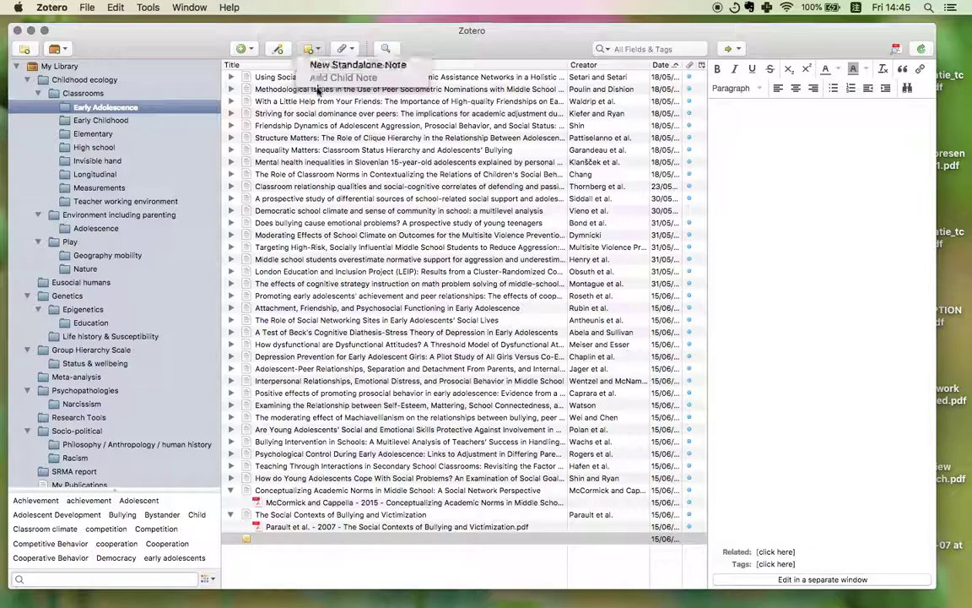
left_click(245, 469)
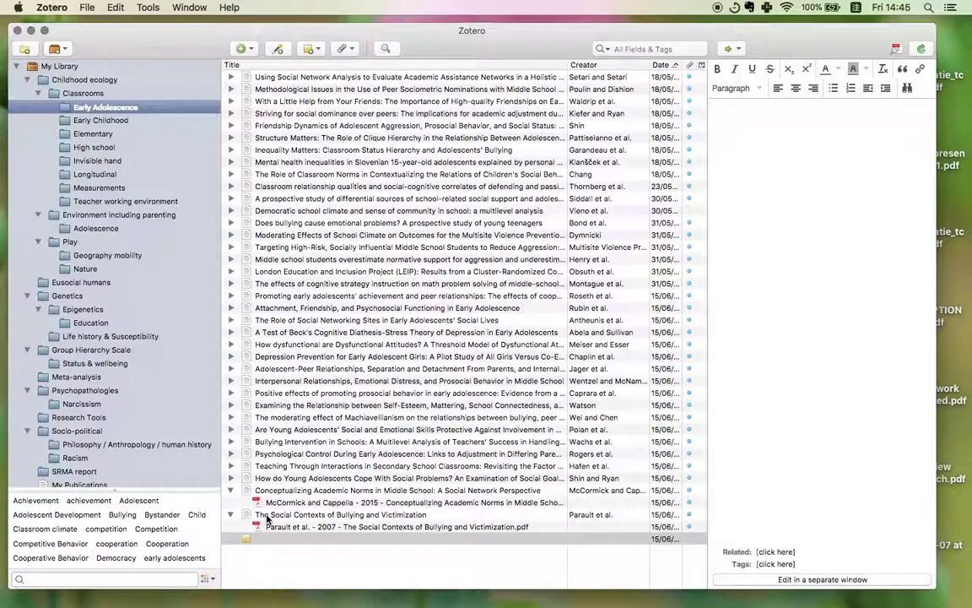
left_click(267, 517)
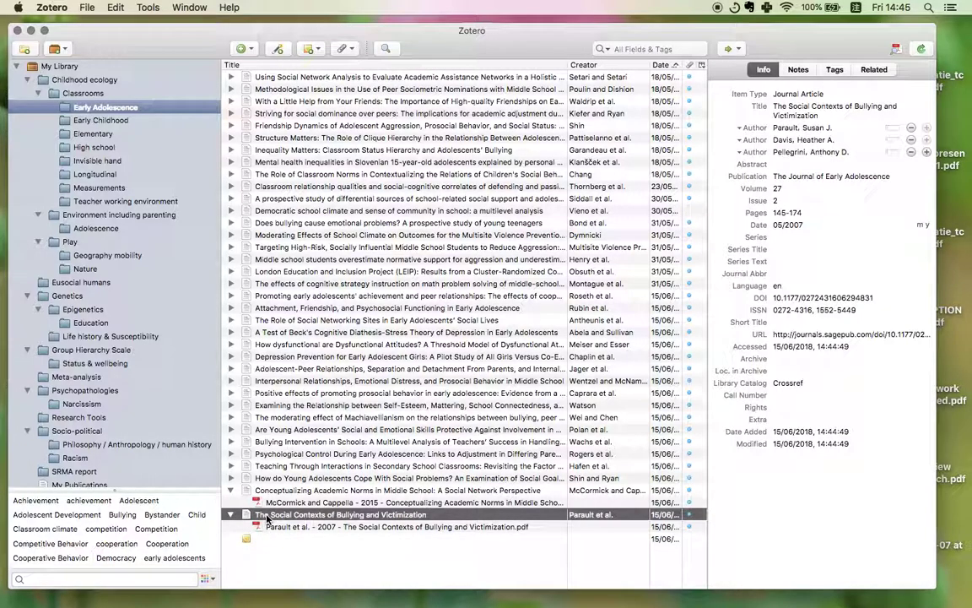
left_click(320, 51)
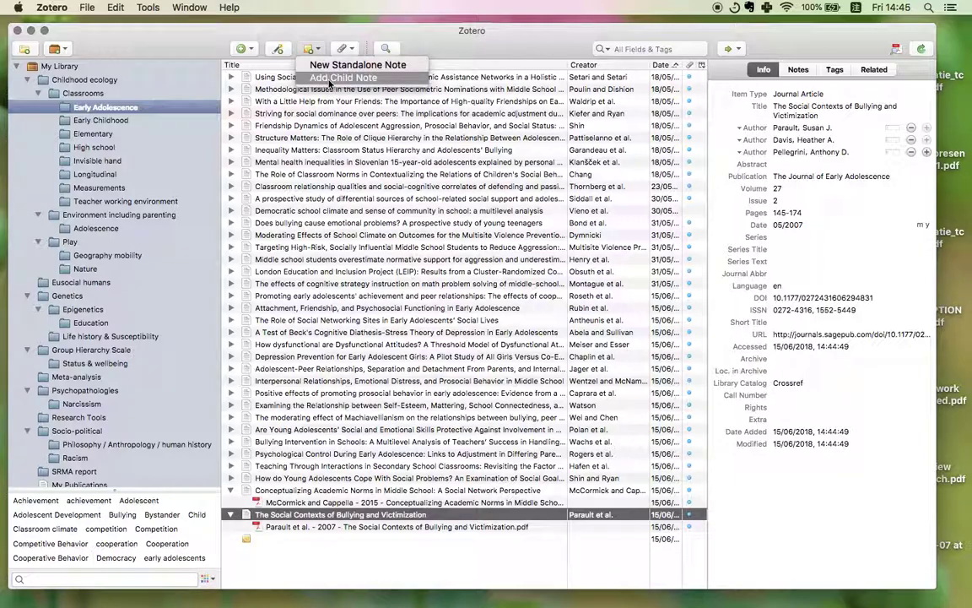
left_click(330, 78)
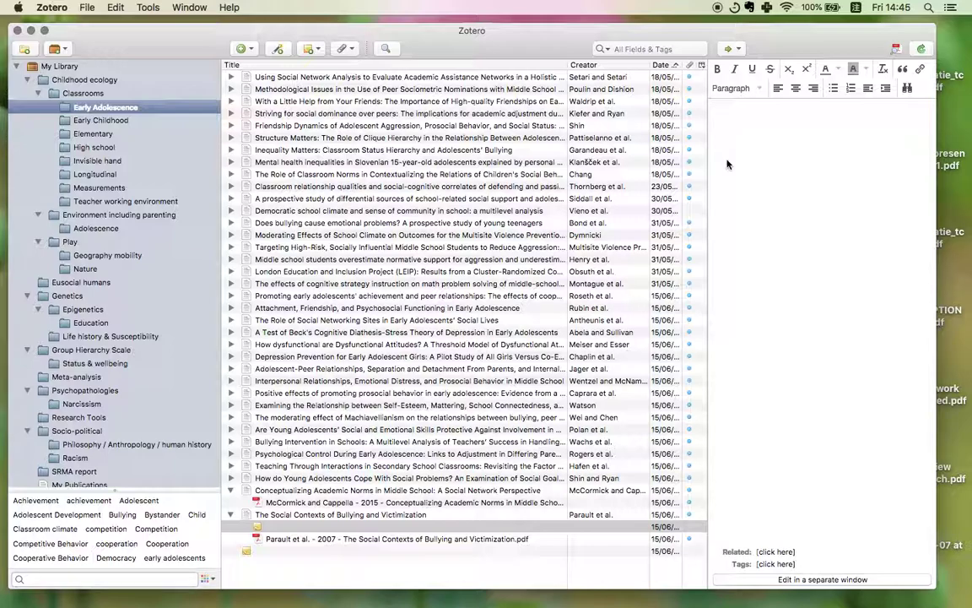
Type 'The importance of being Ernest.' then 'P. 34 in my research notebook. Evernote link:' on a new line.
type("The importance of being Ea")
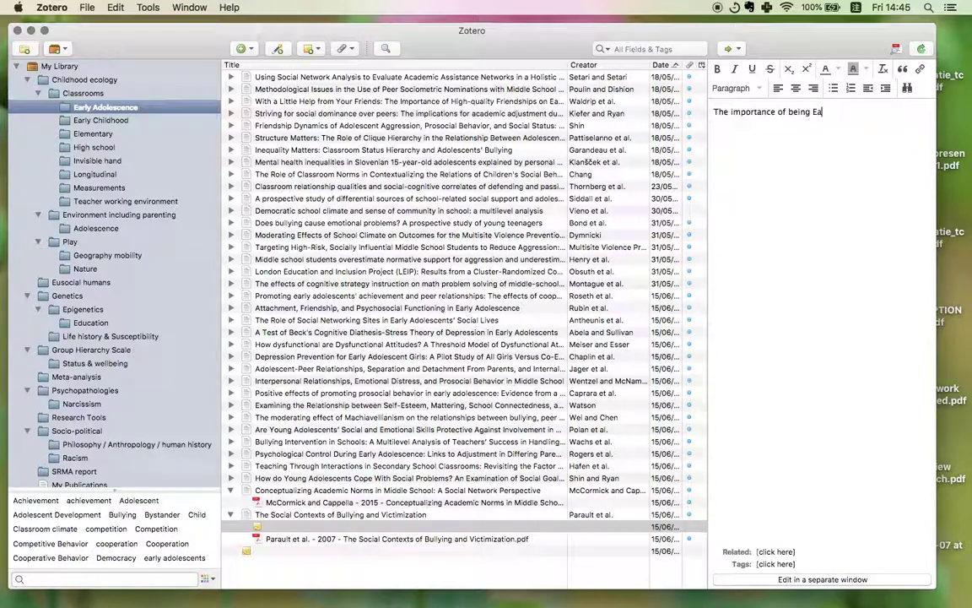
key("BackSpace")
type("rnest.")
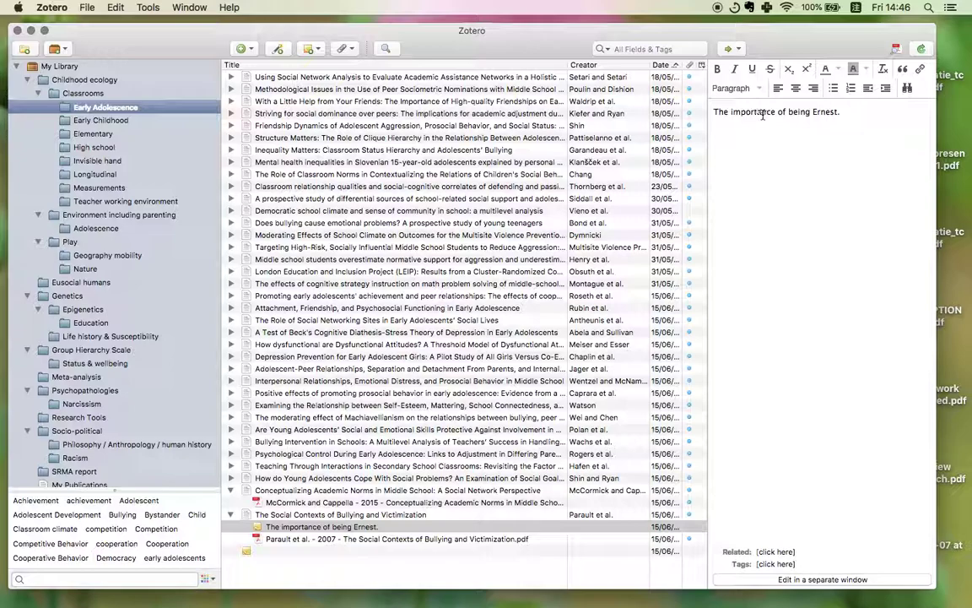
key("Return")
key("Return")
type("P. 34 in my research notebo")
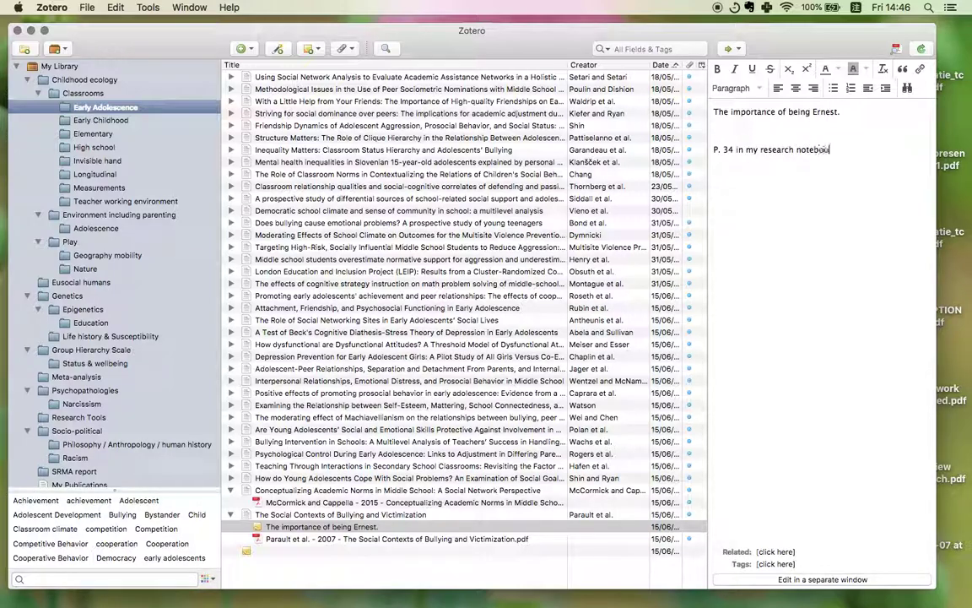
type("ok.  ")
type("Ever")
type("note ")
type("link:")
Move the 'Ernest' note under the Social Contexts article to the trash.
left_click(775, 563)
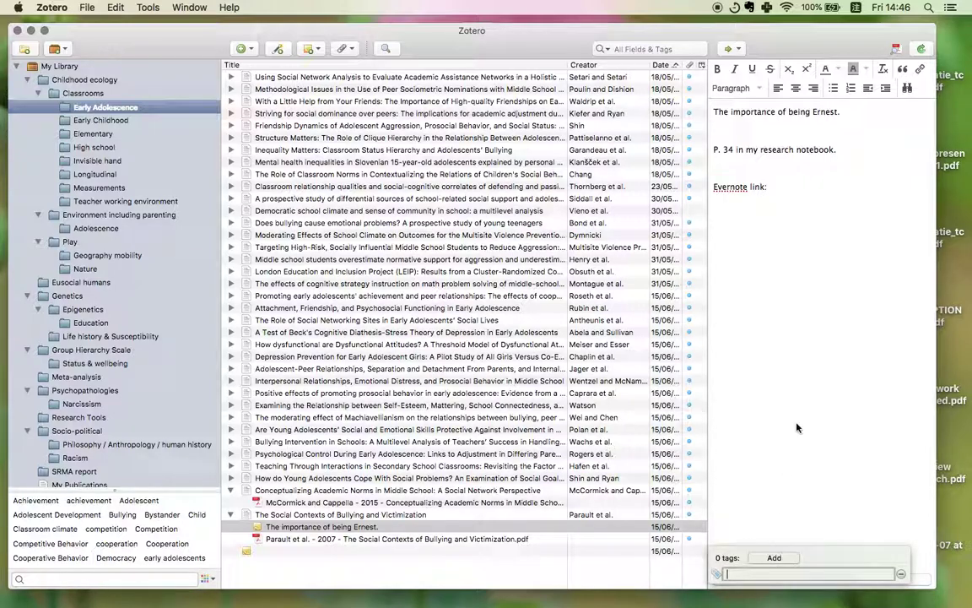
left_click(717, 379)
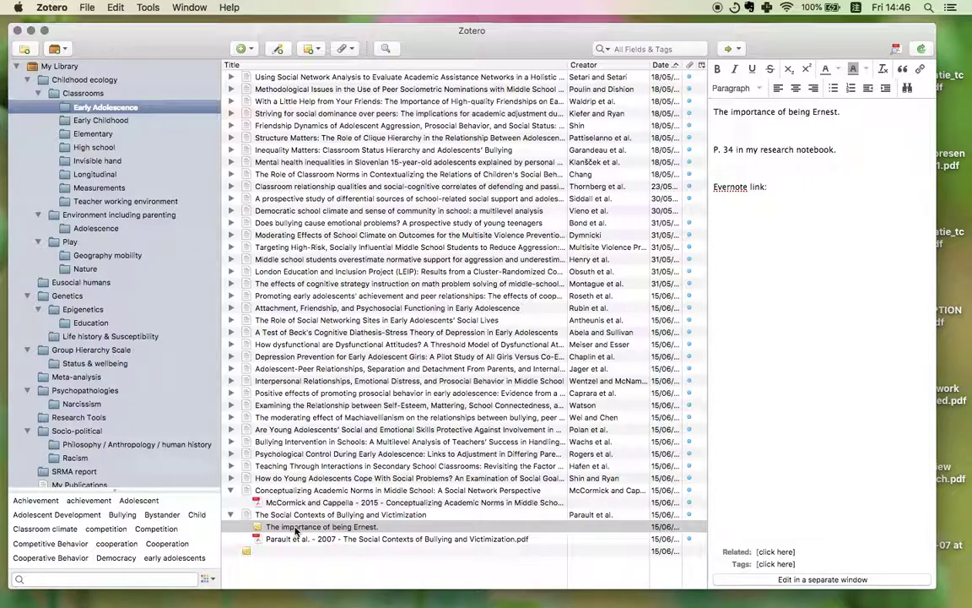
right_click(295, 530)
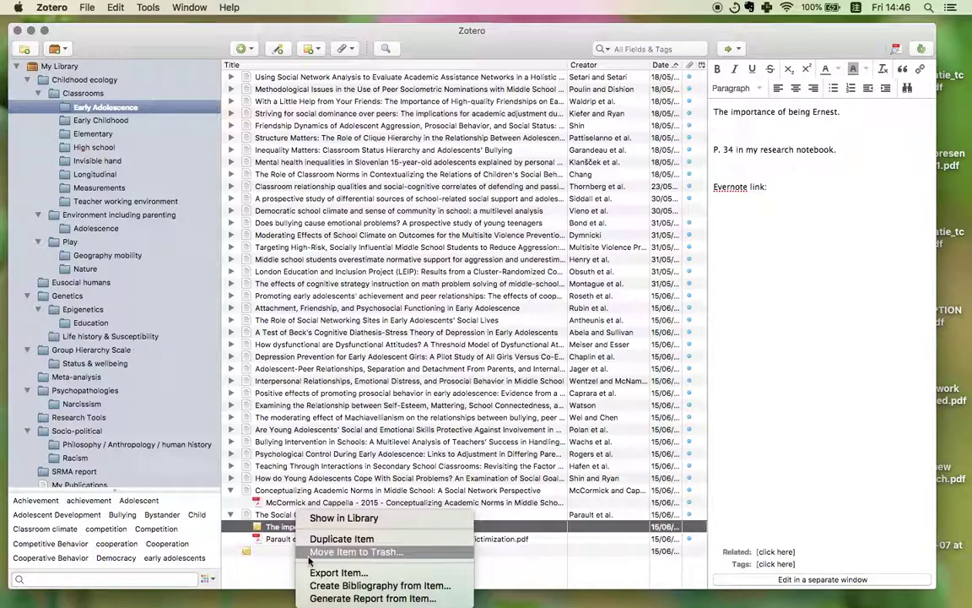
left_click(310, 552)
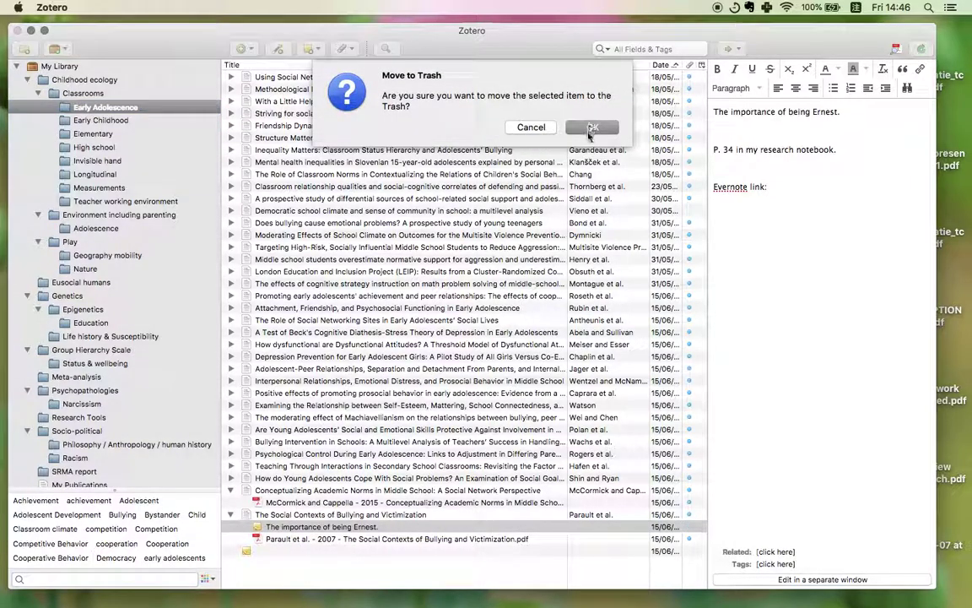
left_click(587, 128)
Move the remaining untitled note to the trash as well.
left_click(246, 539)
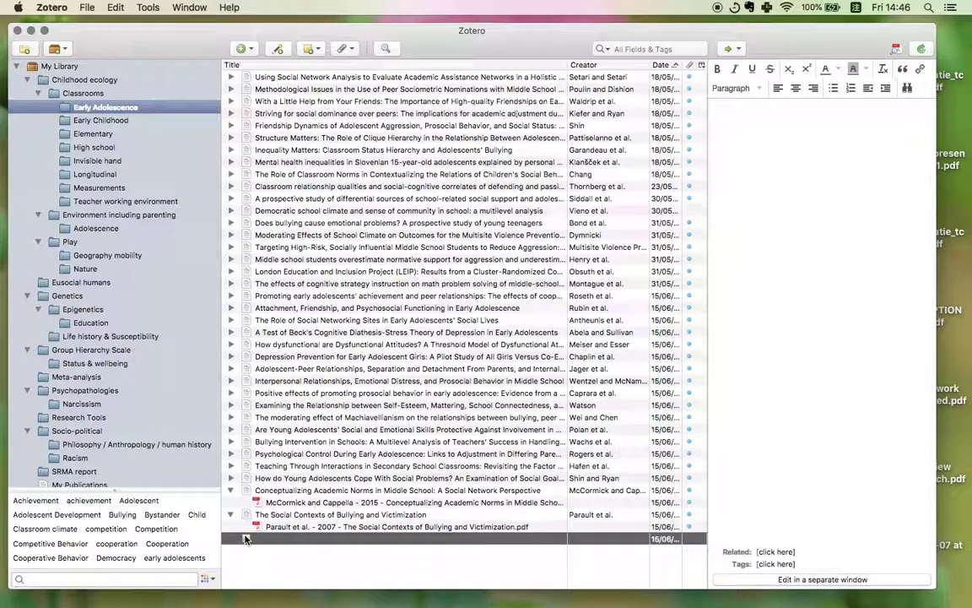
right_click(246, 539)
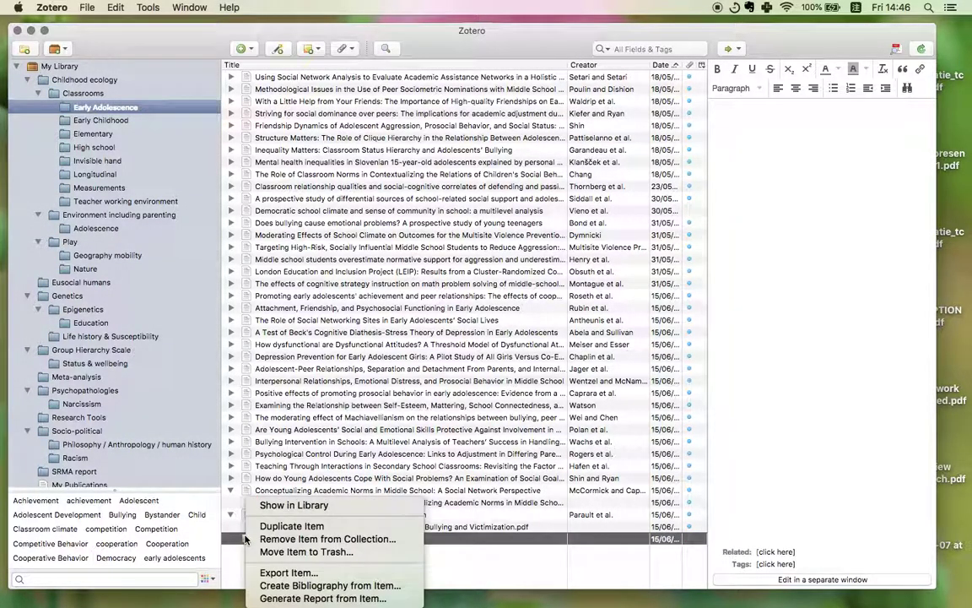
left_click(296, 552)
left_click(604, 127)
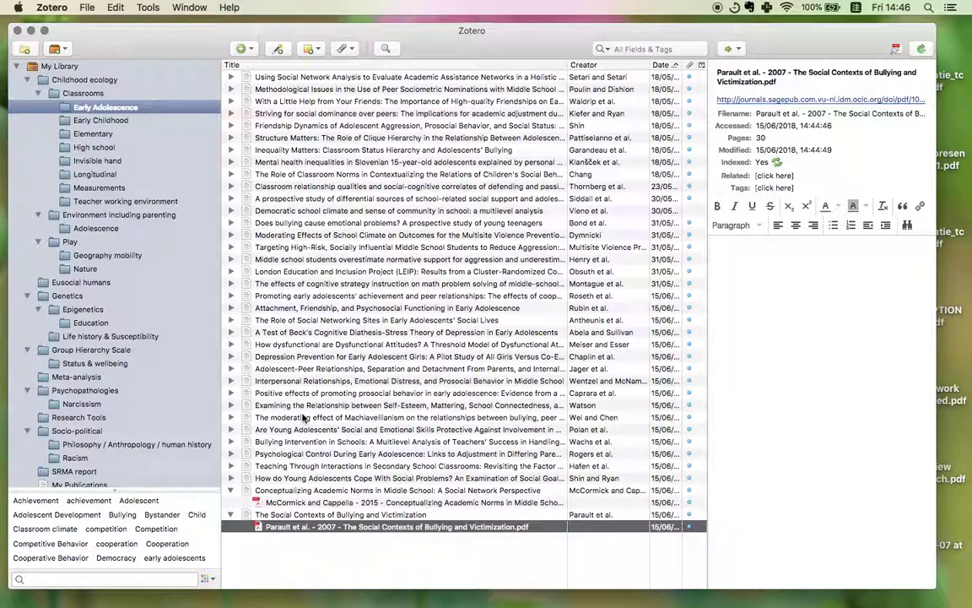
left_click_drag(274, 381, 226, 451)
Search all of My Library for 'bullying' in the All Fields & Tags box.
left_click(638, 48)
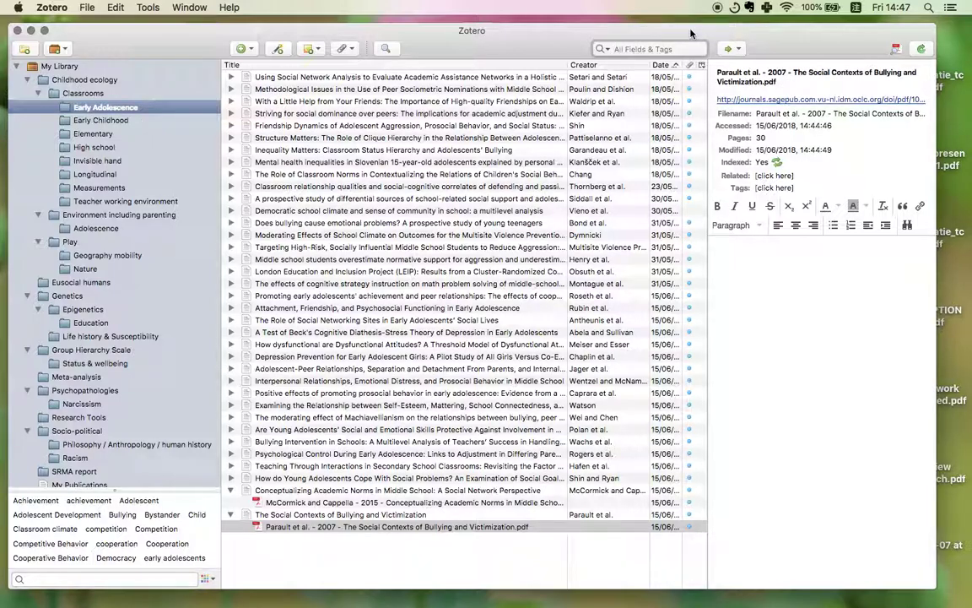
type("builying")
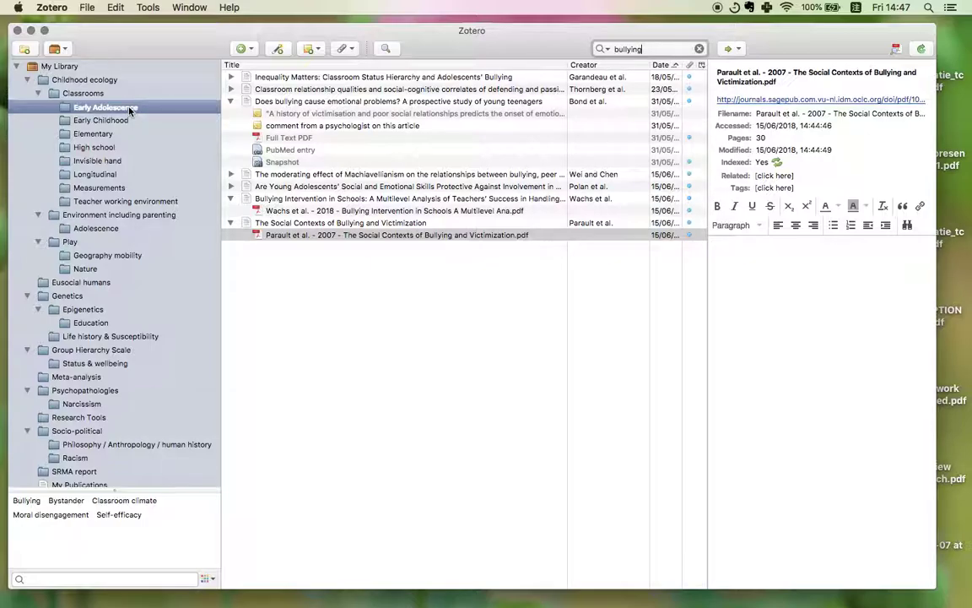
left_click(78, 69)
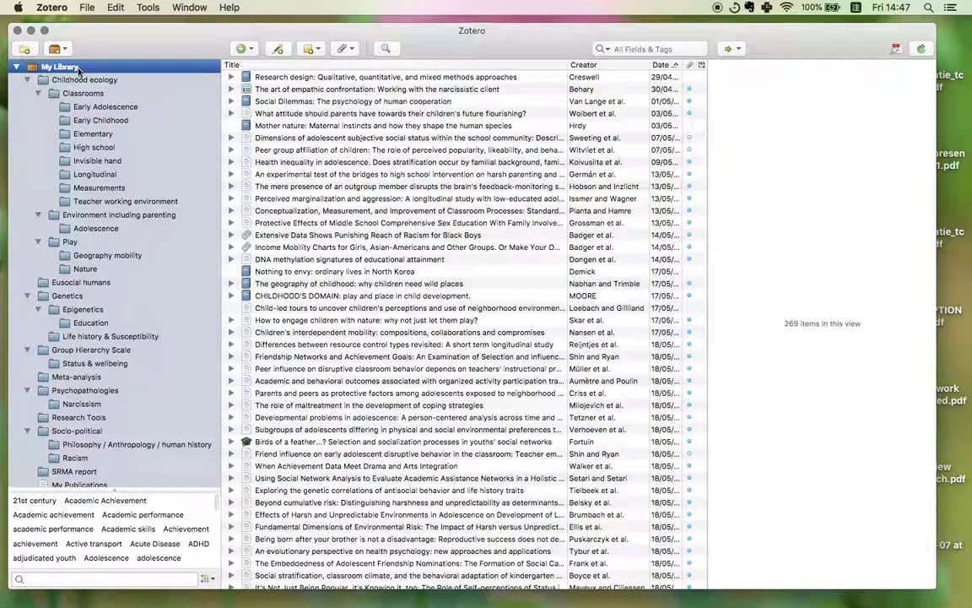
left_click(663, 49)
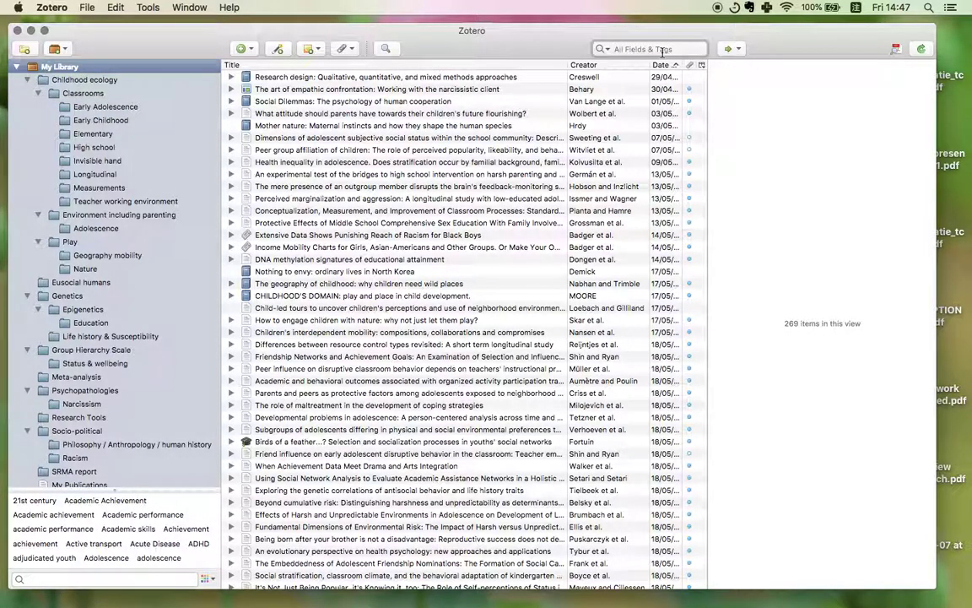
type("bullying")
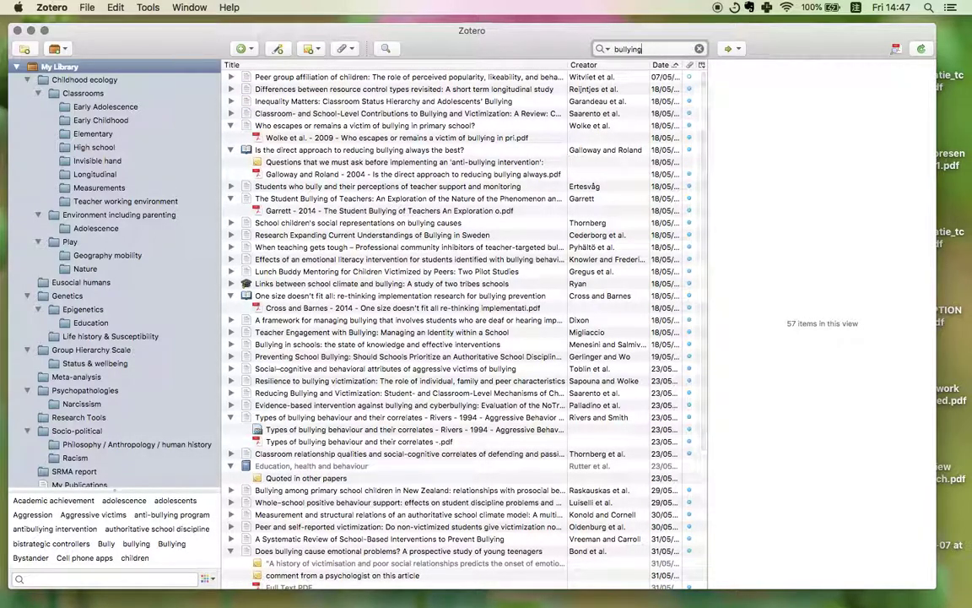
Review the results, then move to the Chrome and Word desktop space.
scroll(475, 382, "down", 5)
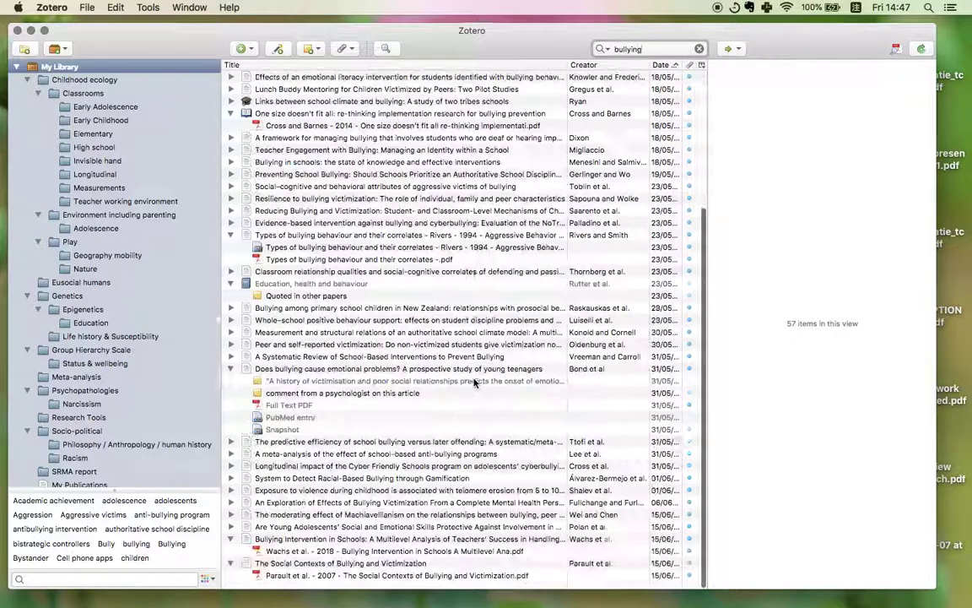
scroll(475, 382, "up", 5)
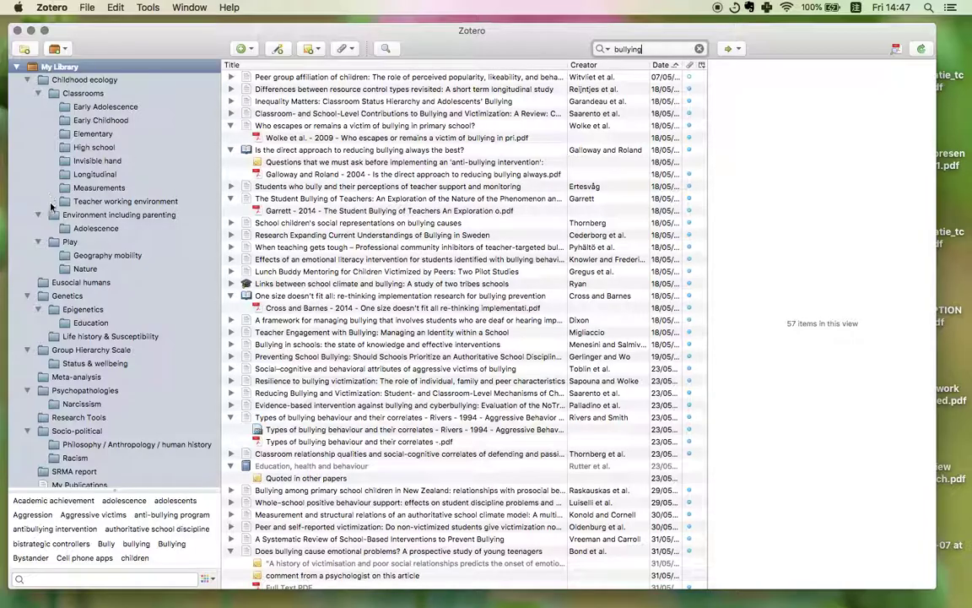
key("ctrl+Up")
key("ctrl+Right")
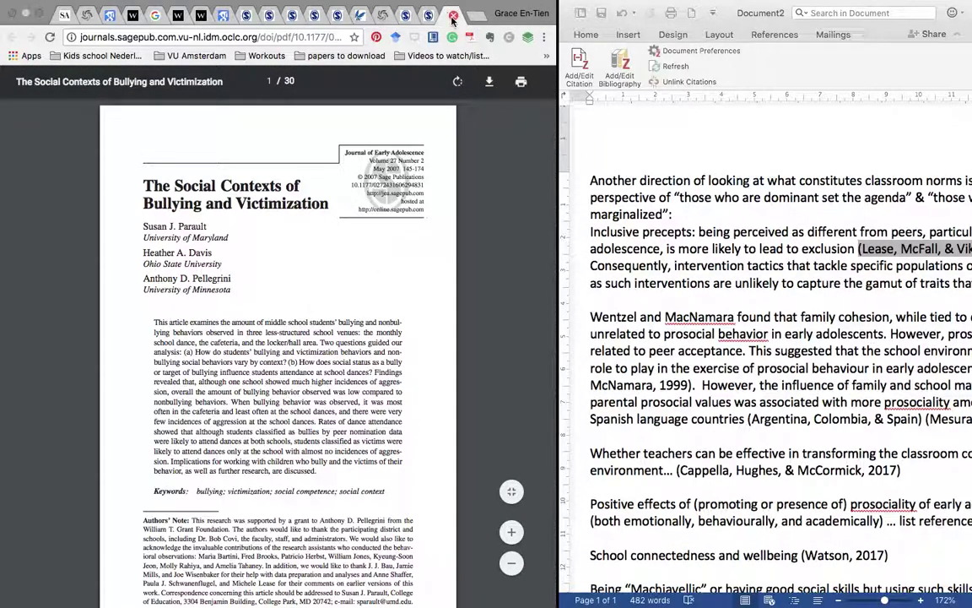
Close the Social Contexts PDF tab, reload the Social Aggression PDF, and start saving it to Zotero.
left_click(454, 17)
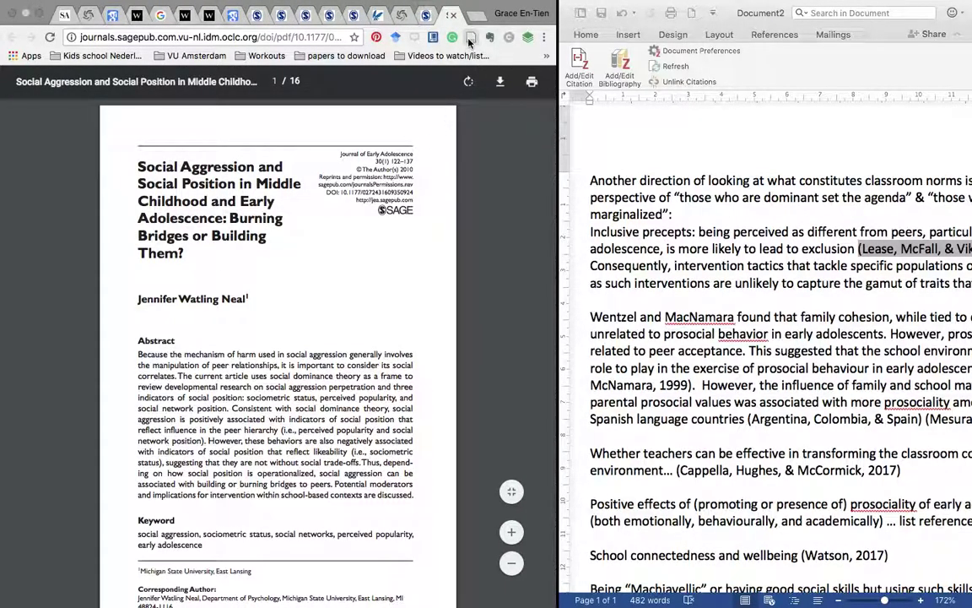
left_click(318, 38)
key("Return")
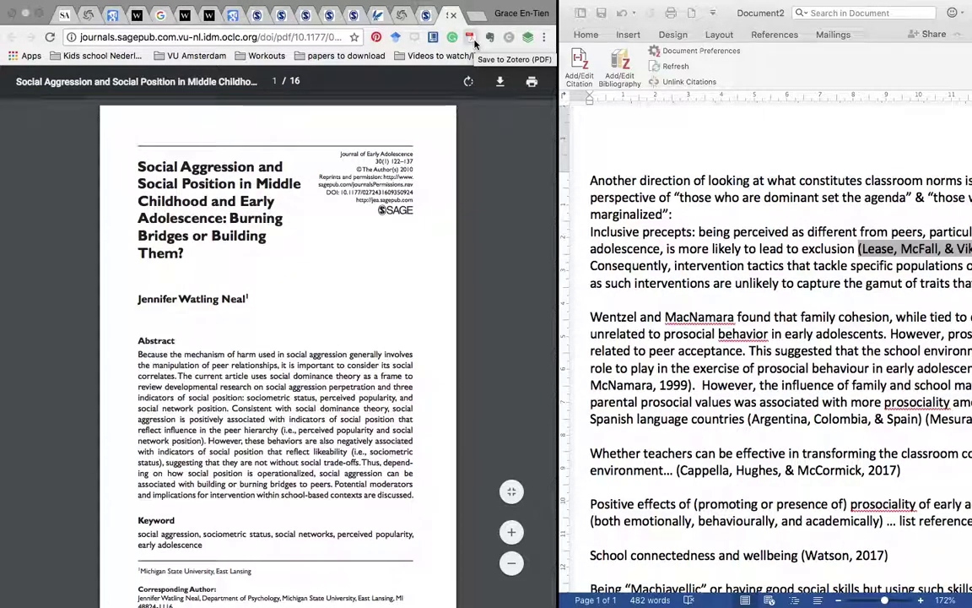
left_click(474, 42)
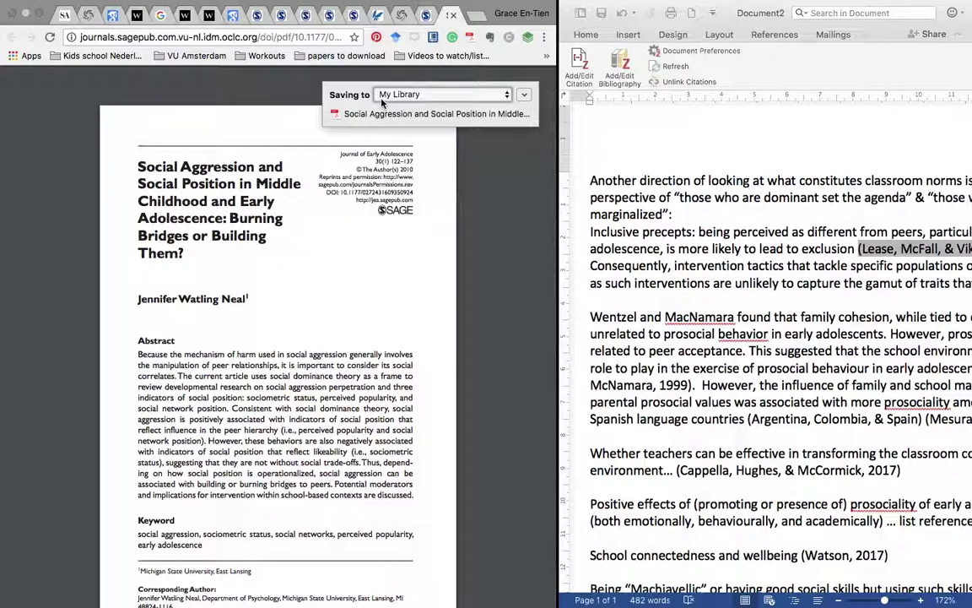
Browse the connector's collection tree and set My Library as the save destination.
left_click(382, 96)
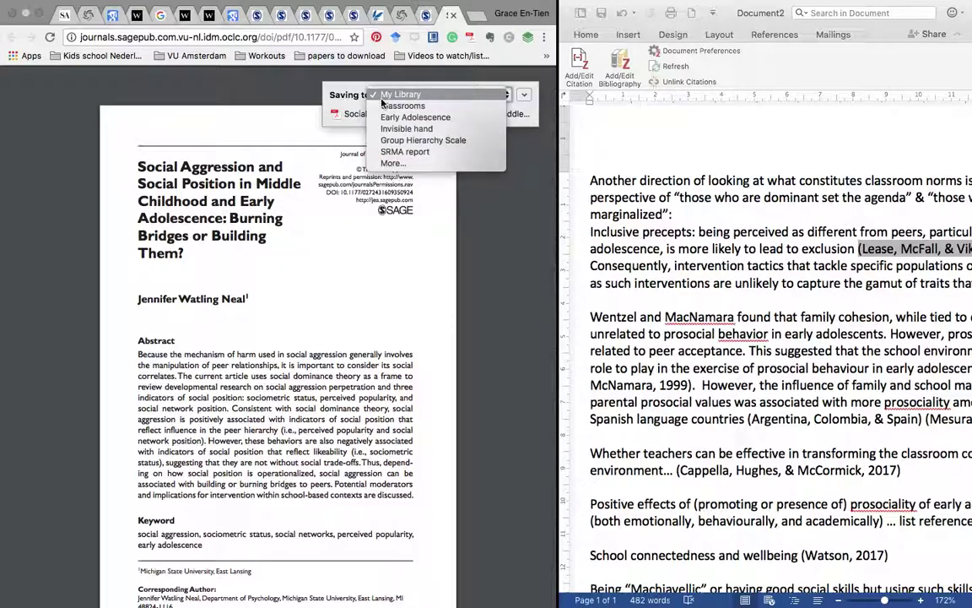
left_click(391, 162)
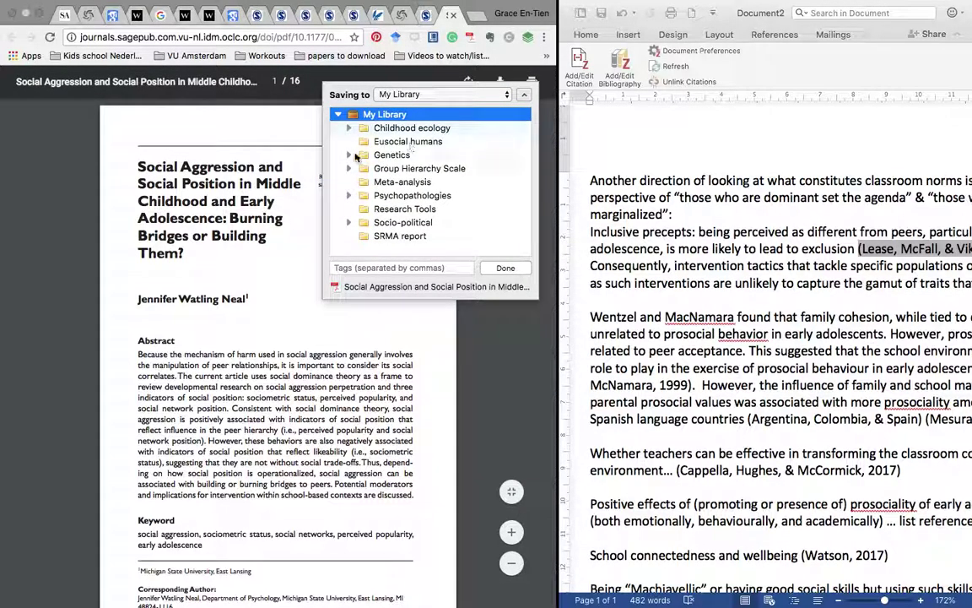
left_click(379, 128)
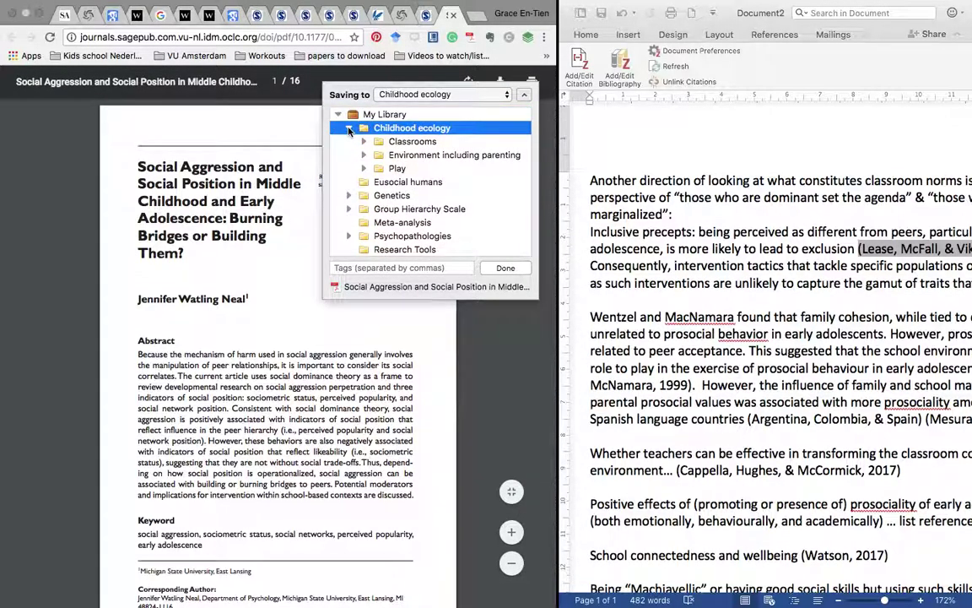
left_click(353, 196)
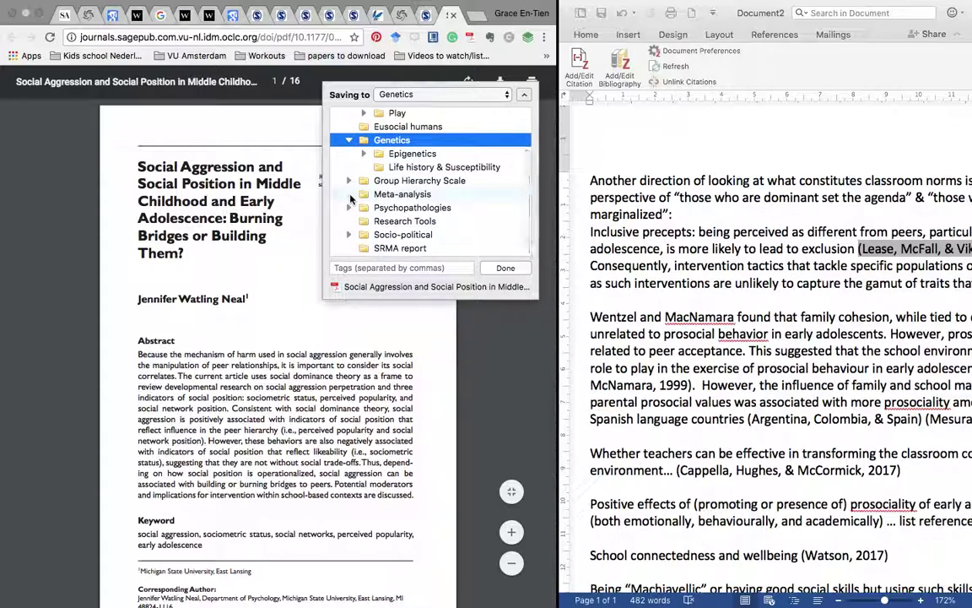
left_click(350, 208)
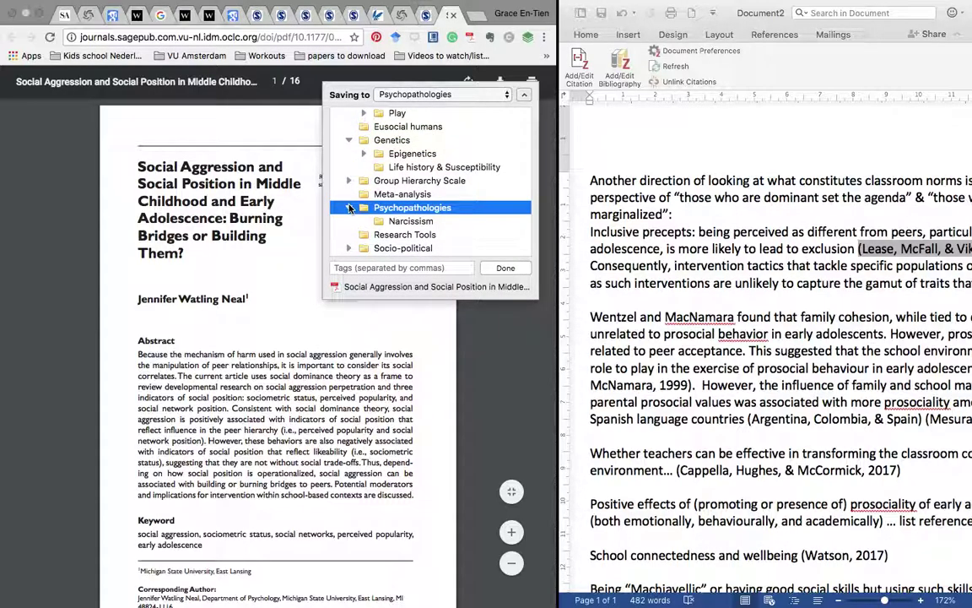
scroll(352, 169, "up", 3)
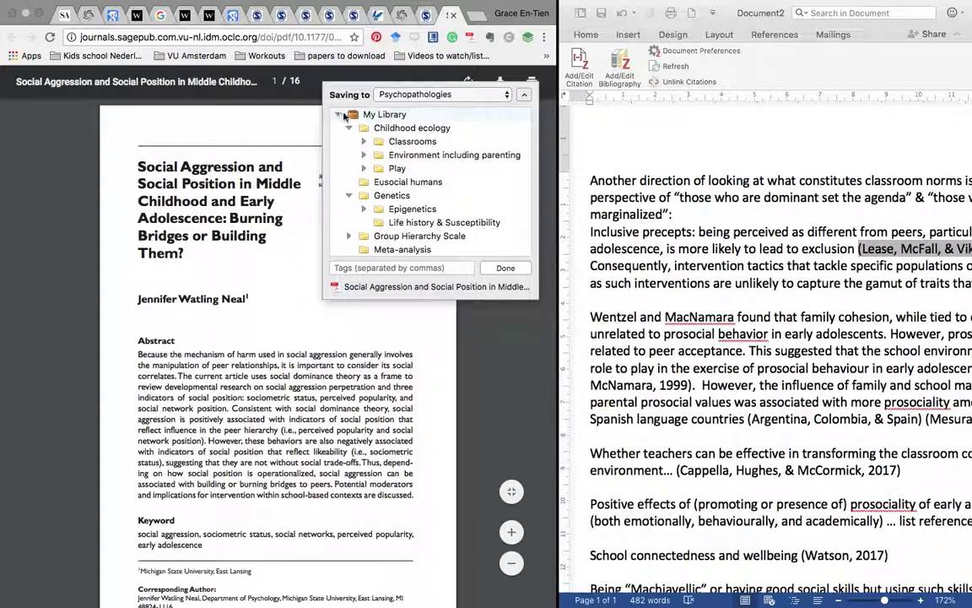
left_click(364, 115)
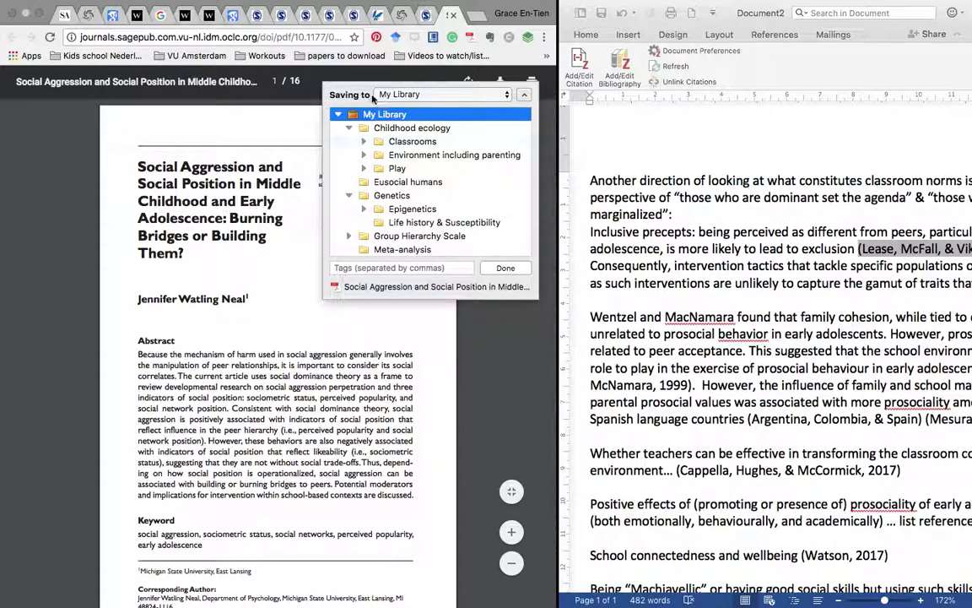
Finish the save and find the 2010 Social Aggression article under Unfiled Items in Zotero.
left_click(504, 268)
key("ctrl+Up")
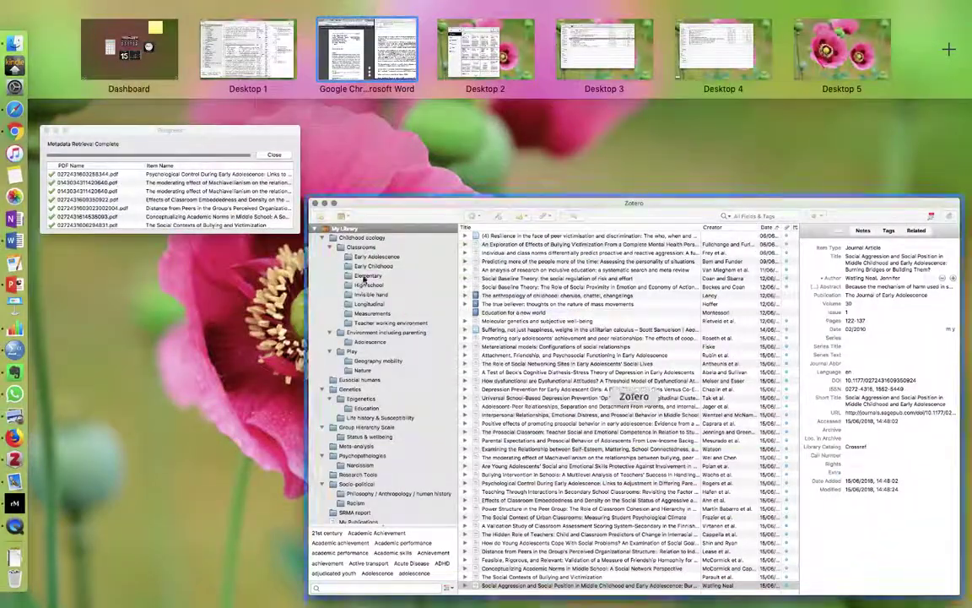
left_click(382, 305)
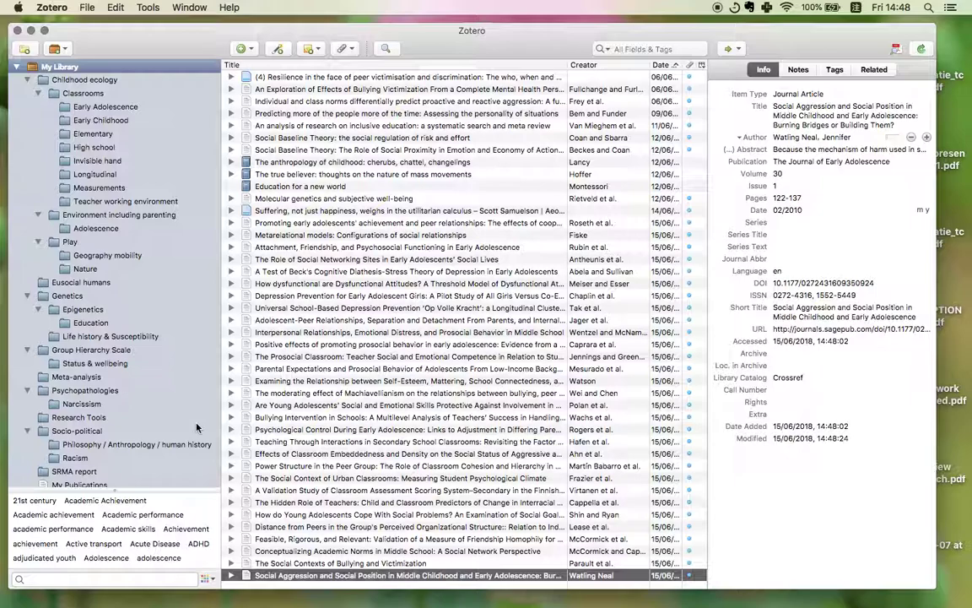
scroll(80, 378, "down", 3)
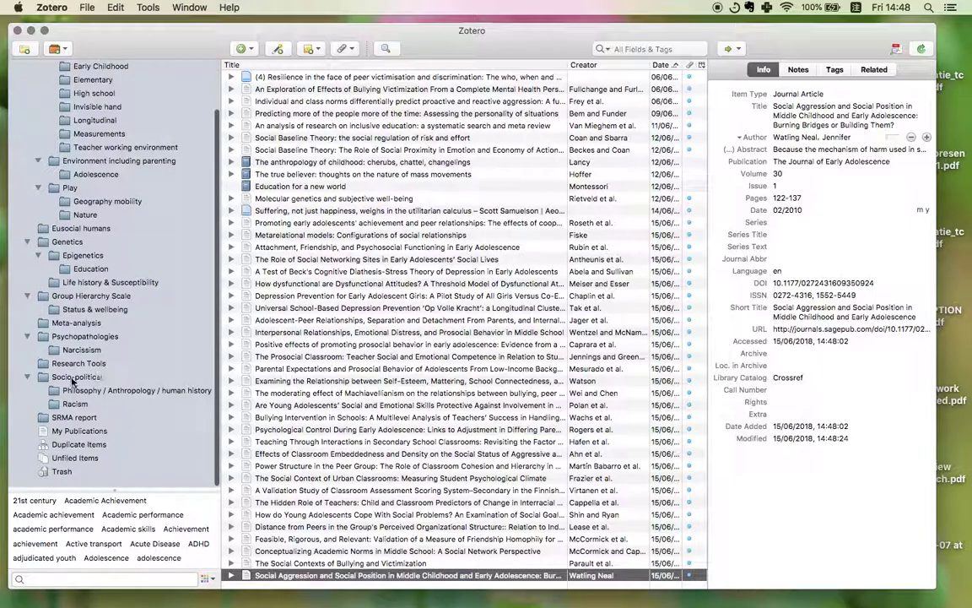
left_click(74, 457)
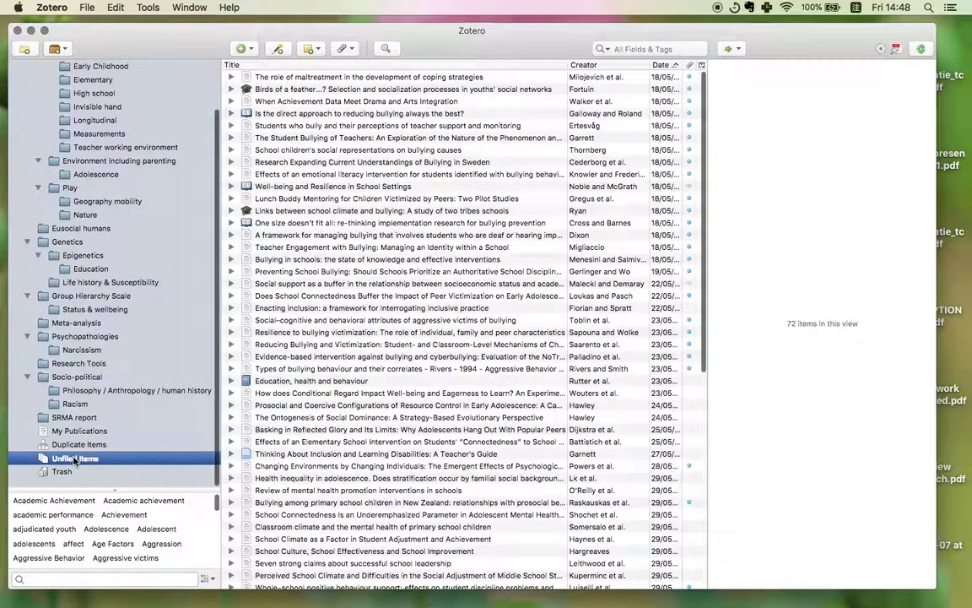
scroll(345, 450, "down", 6)
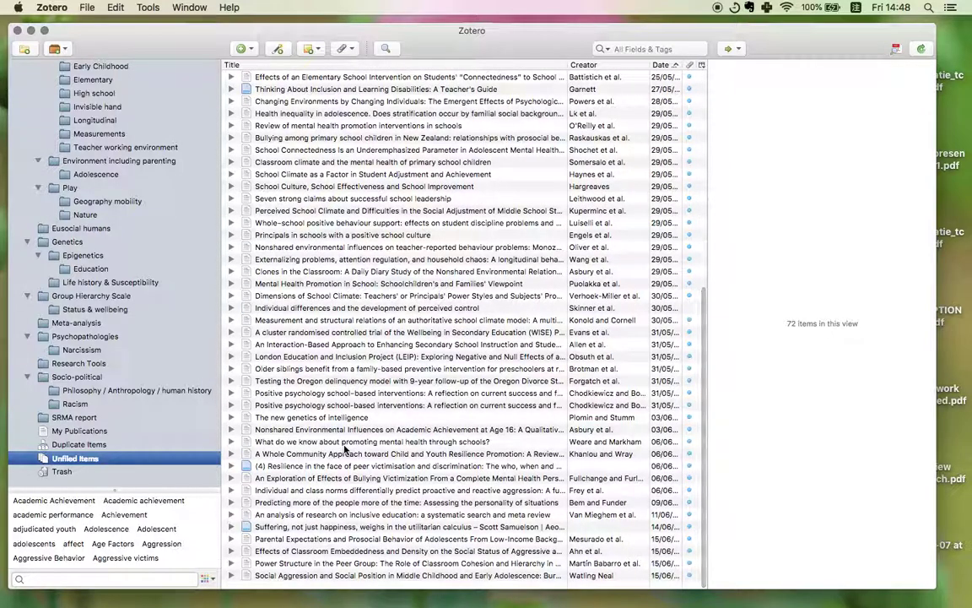
left_click(372, 576)
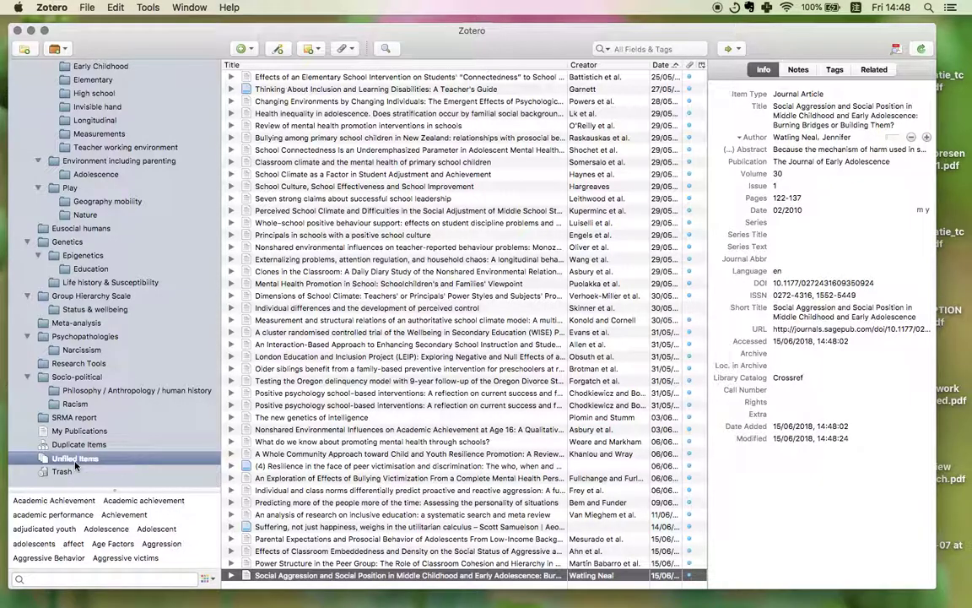
Scroll through the item's details, then return to the Chrome and Word space.
scroll(454, 348, "up", 5)
scroll(409, 321, "down", 5)
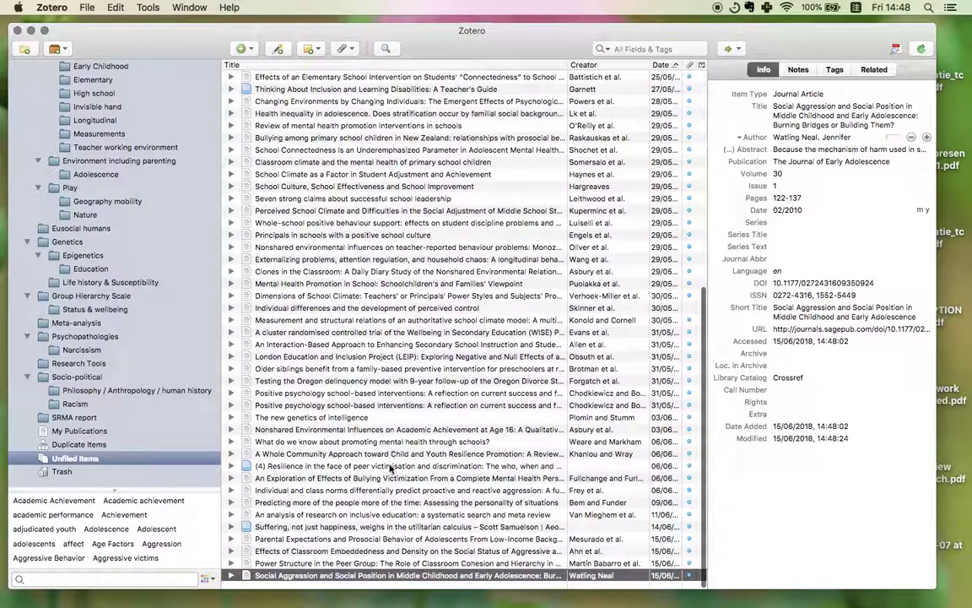
scroll(371, 448, "up", 5)
scroll(390, 468, "down", 5)
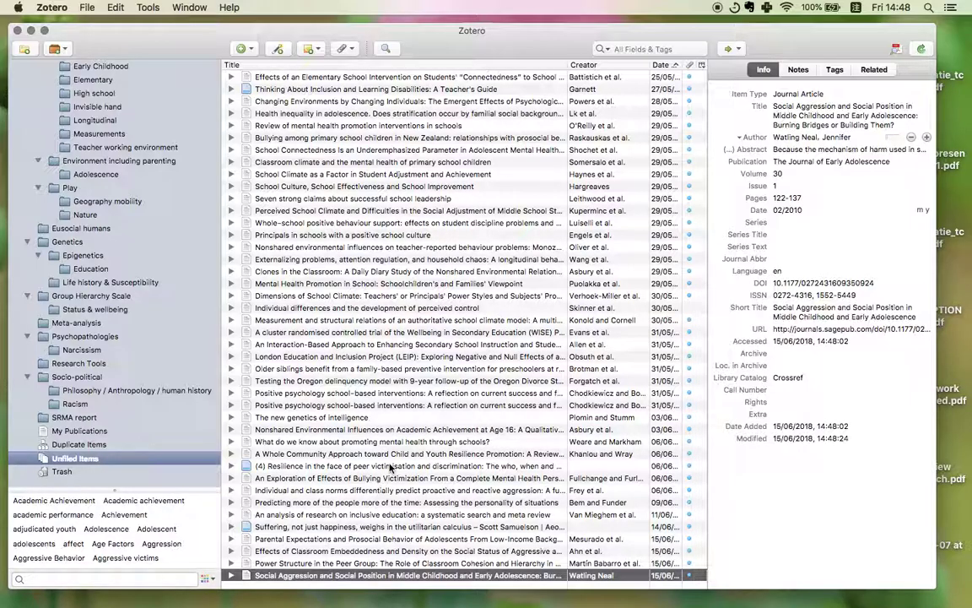
key("ctrl+Up")
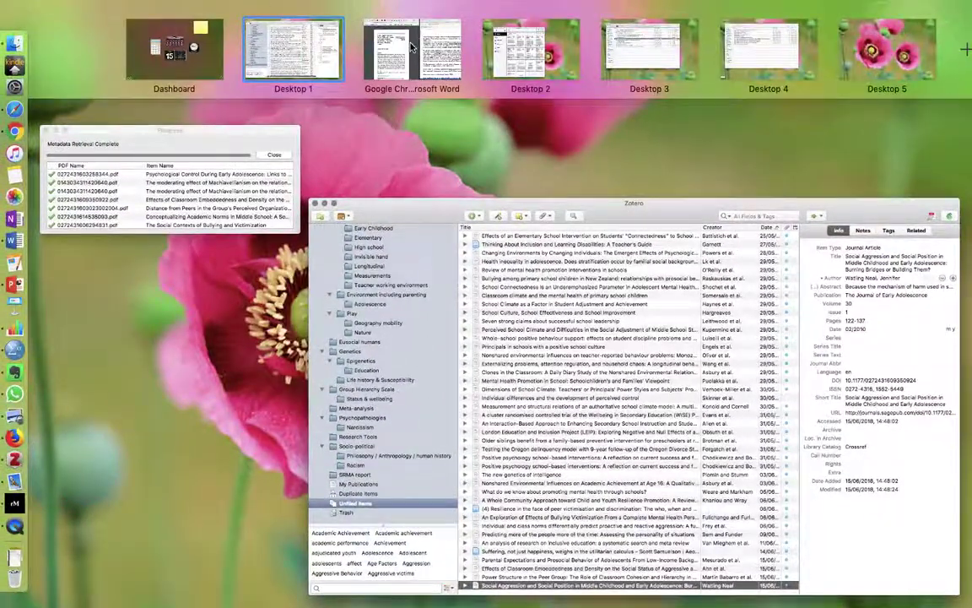
key("ctrl+Left")
mouse_move(724, 8)
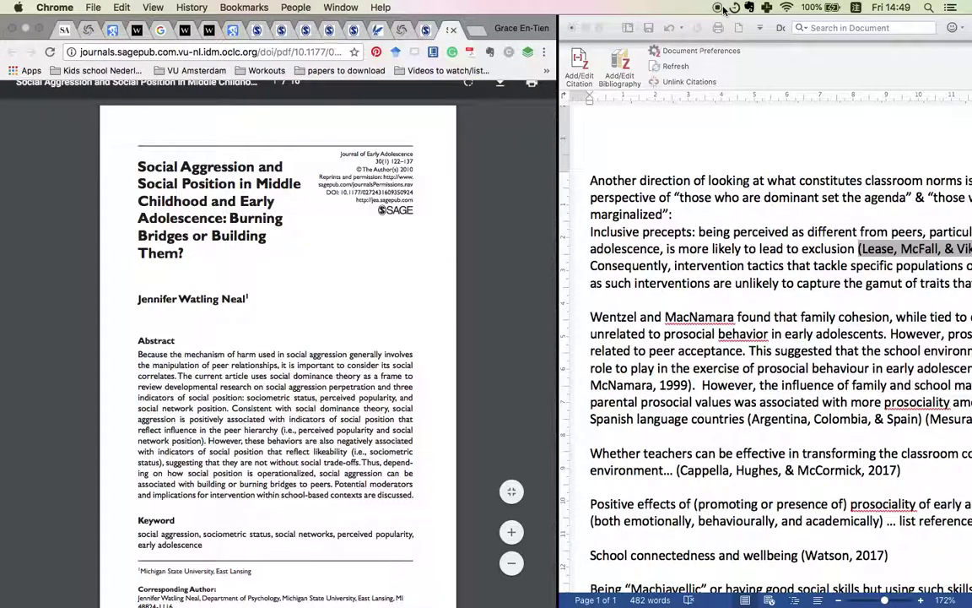
In Word, put the cursor after “marginalized”: and widen the document beside the PDF.
left_click(620, 24)
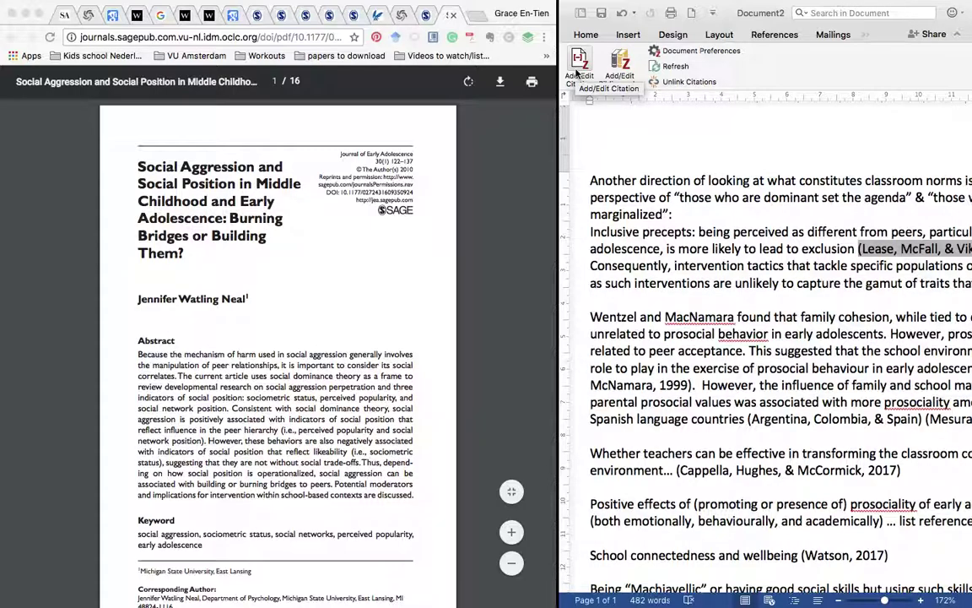
left_click(673, 215)
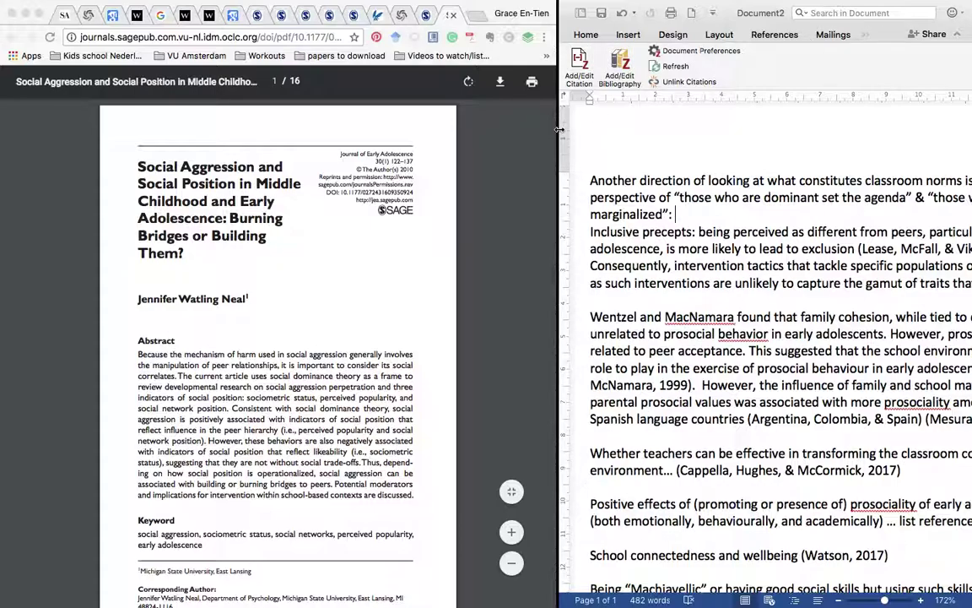
left_click_drag(559, 129, 461, 130)
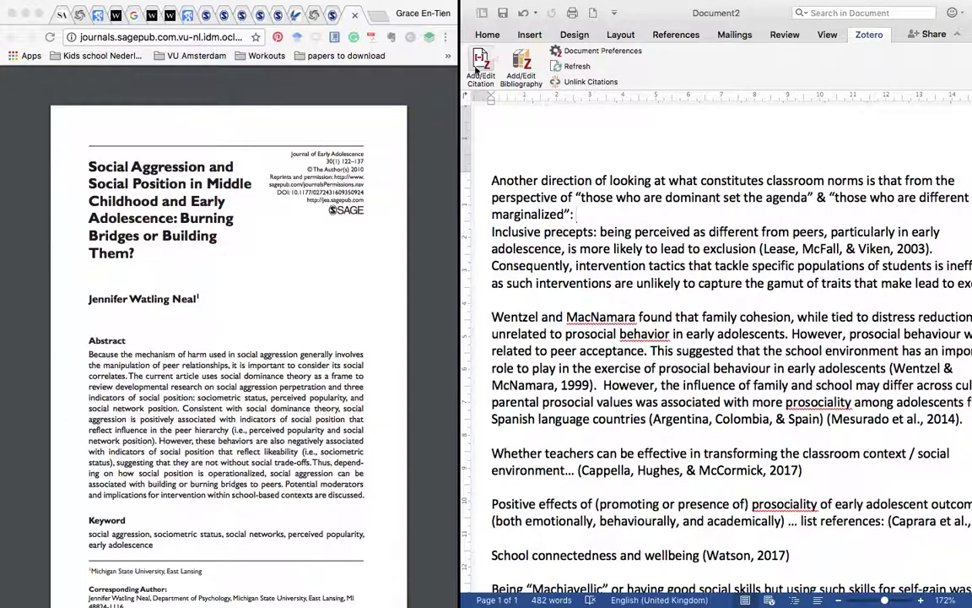
Insert a Zotero citation for the Birds of a feather reference found by searching 'youth'.
left_click(477, 70)
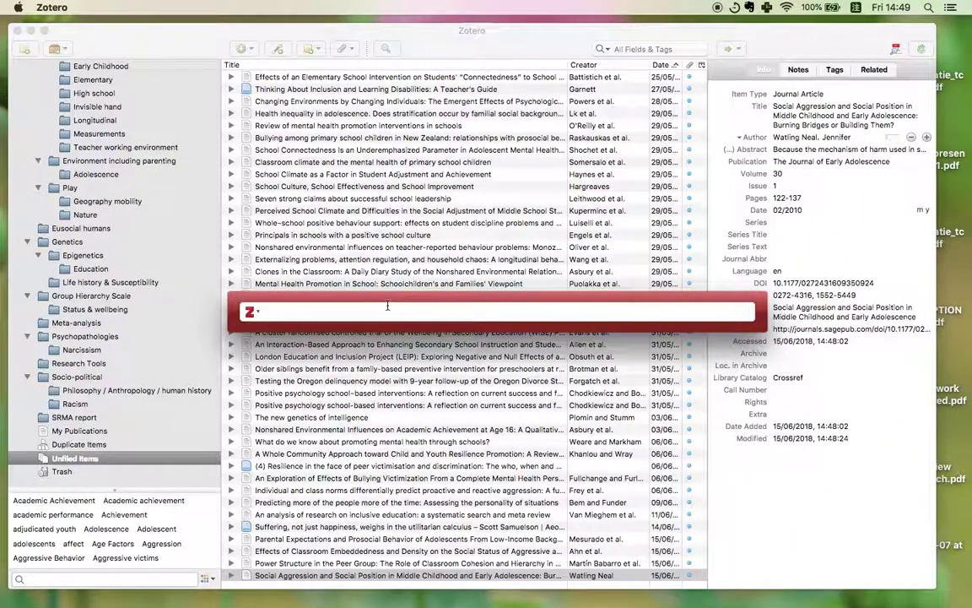
type("youth")
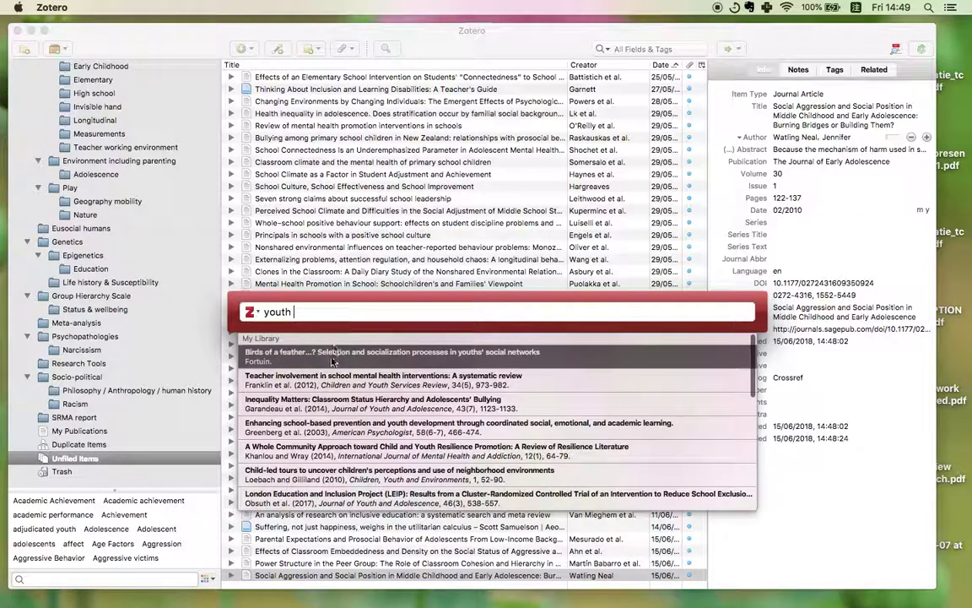
key("Return")
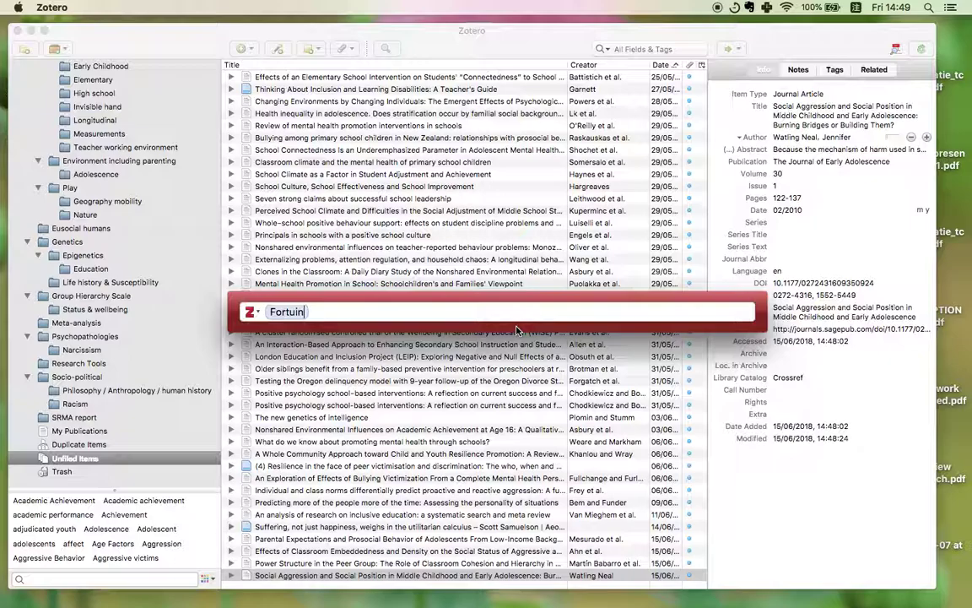
key("Return")
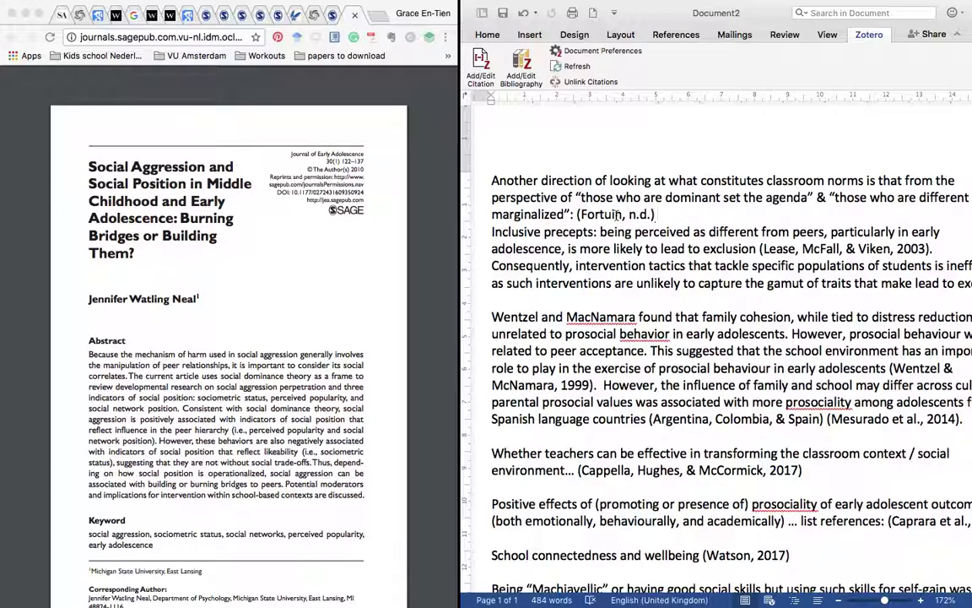
Delete the inserted citation and the colon after “marginalized”, then return to the PDF in Chrome.
left_click(617, 216)
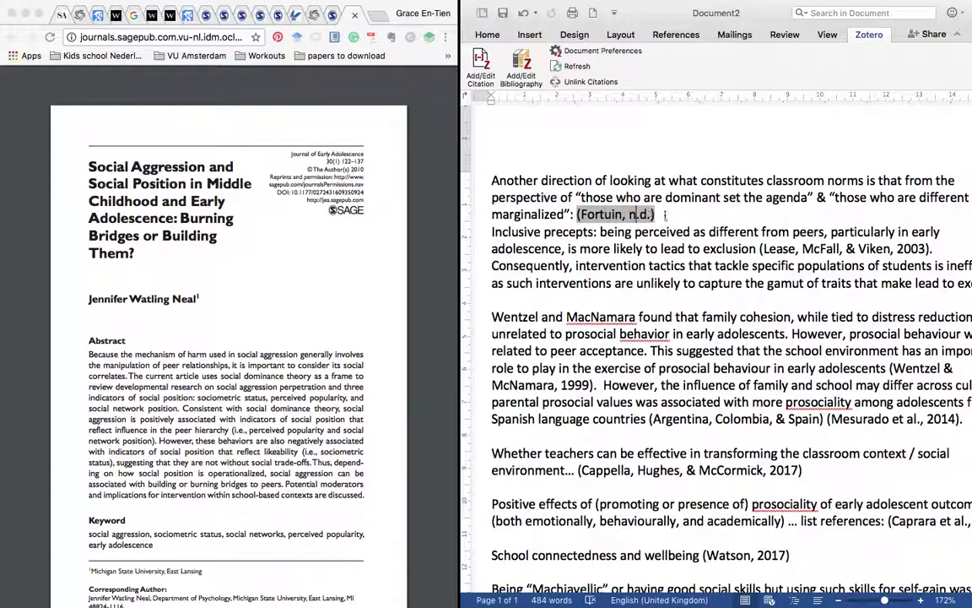
left_click(595, 196)
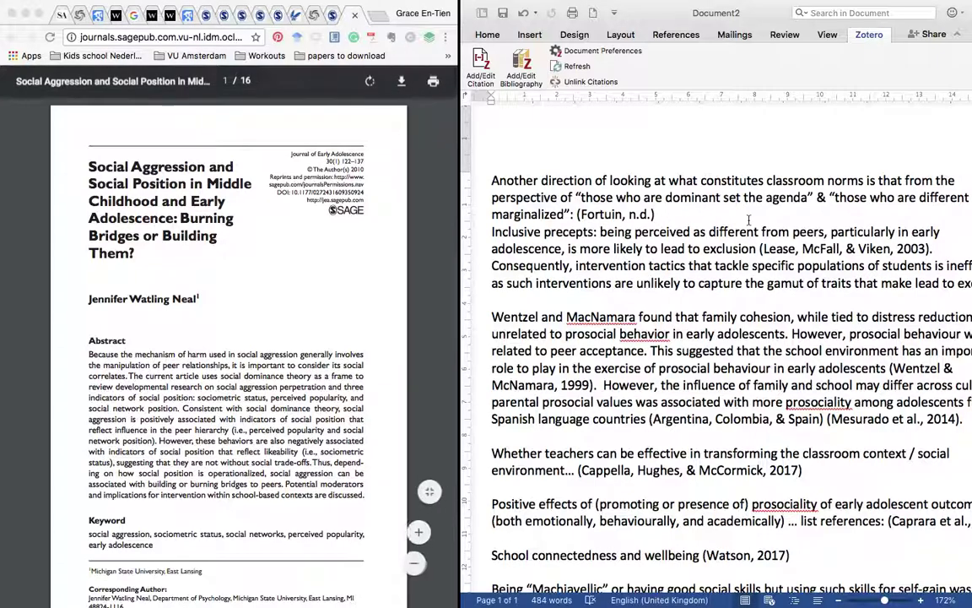
left_click_drag(659, 214, 582, 215)
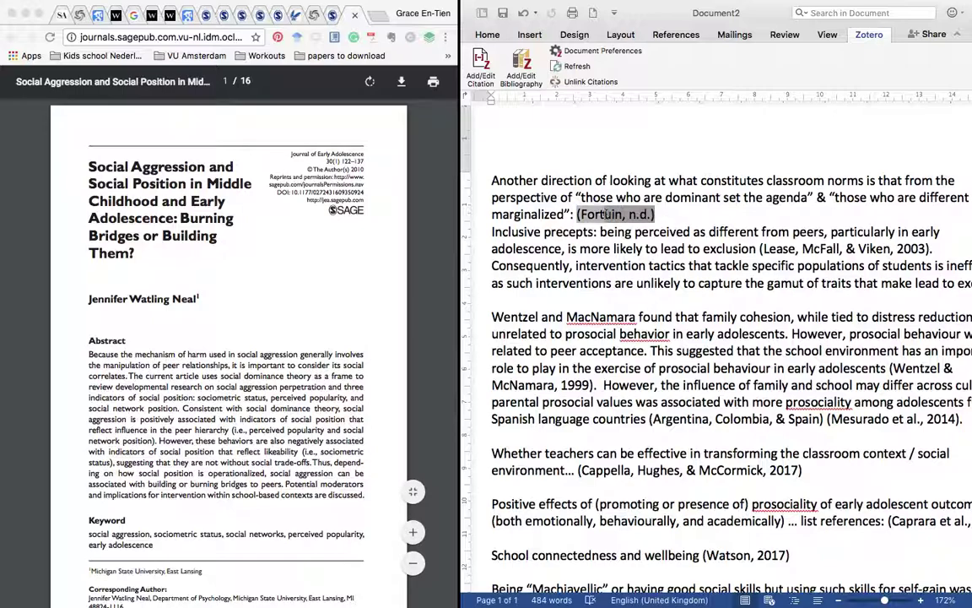
key("BackSpace")
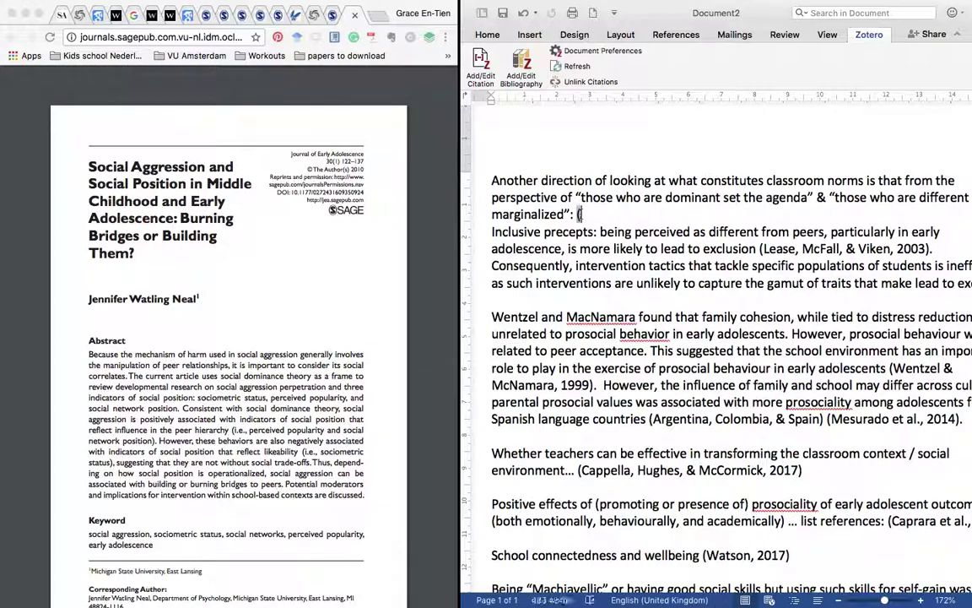
key("BackSpace")
left_click(387, 79)
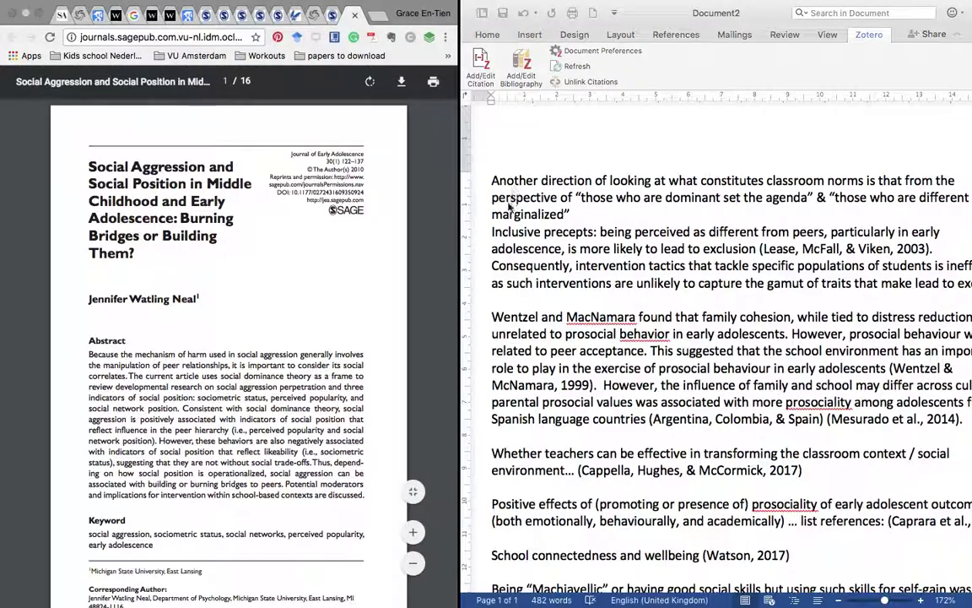